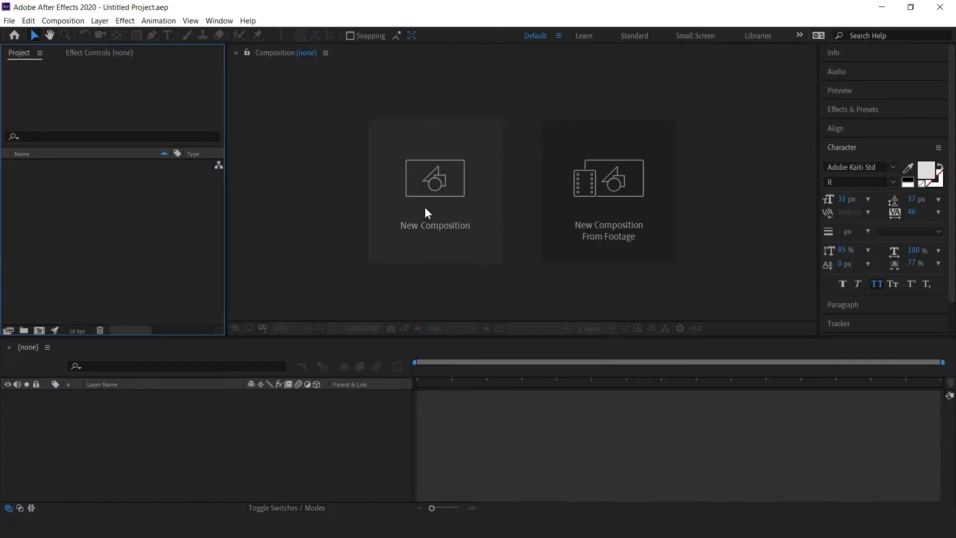
- Create a composition named Cassette_Player at 30 fps with a 0:04:00:00 duration
{"action": "left_click", "coordinate": [425, 205]}
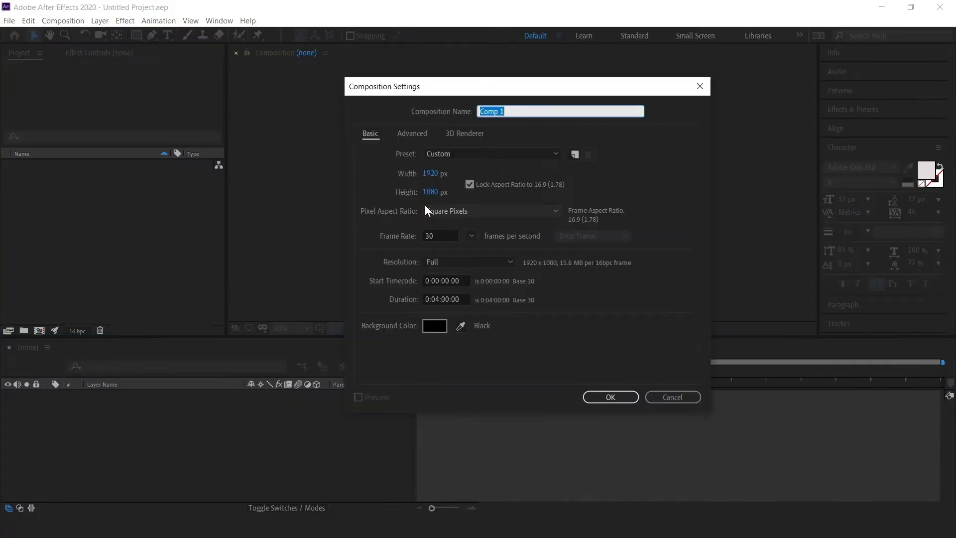
{"action": "type", "text": "Cassette_Player"}
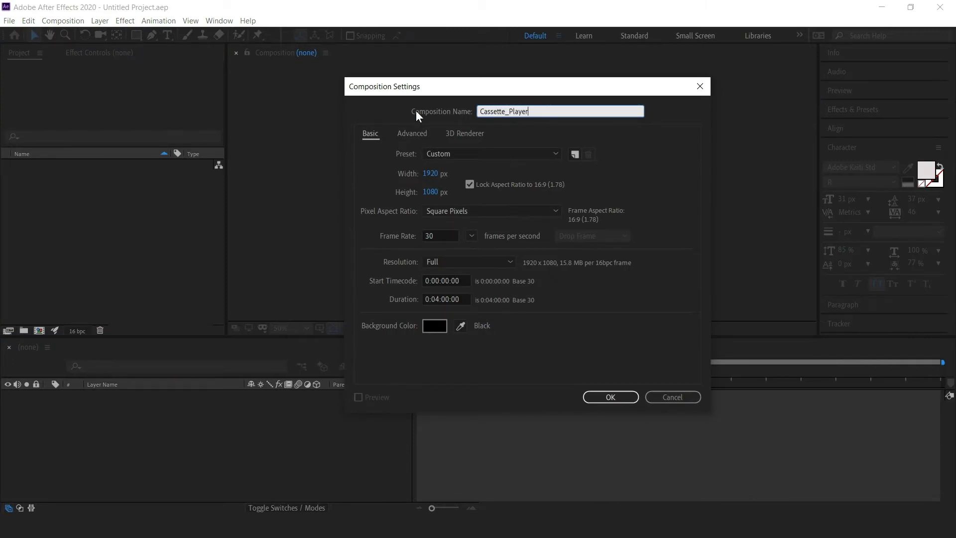
{"action": "left_click", "coordinate": [440, 236]}
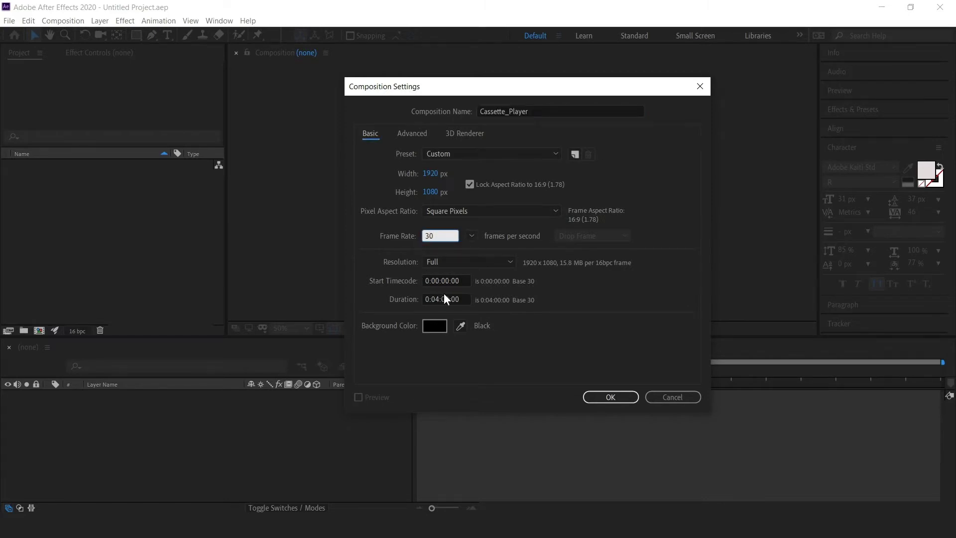
{"action": "left_click", "coordinate": [446, 298]}
{"action": "left_click", "coordinate": [513, 300]}
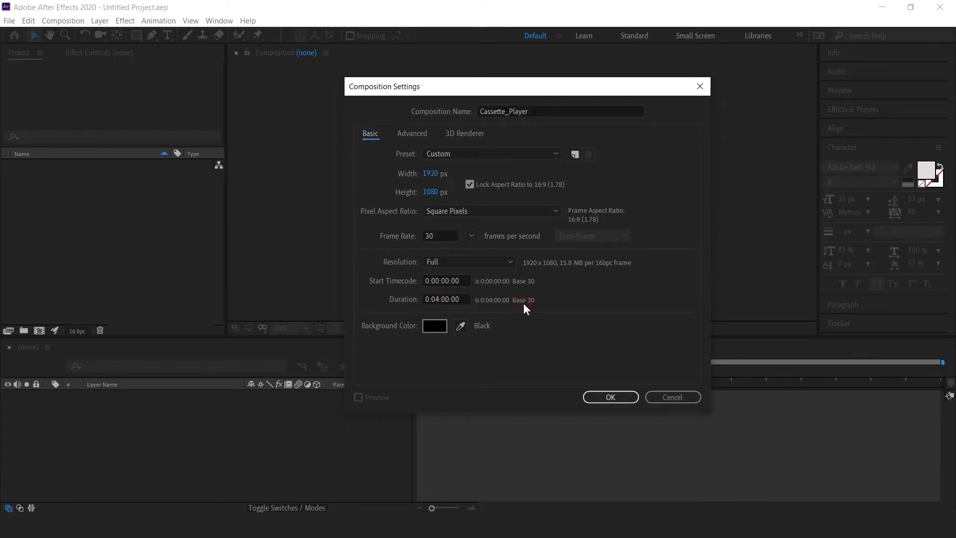
{"action": "left_click", "coordinate": [604, 401]}
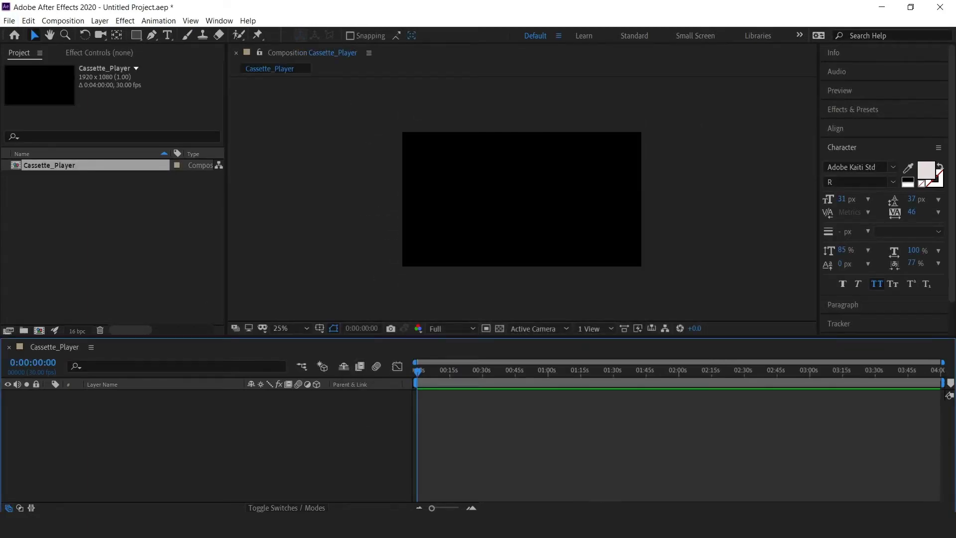
- Import the six cassette, wheel, text, song and background files into the Project panel
{"action": "key", "text": "alt+Tab"}
{"action": "mouse_move", "coordinate": [180, 221]}
{"action": "left_mouse_down"}
{"action": "mouse_move", "coordinate": [538, 157]}
{"action": "mouse_move", "coordinate": [517, 144]}
{"action": "mouse_move", "coordinate": [548, 433]}
{"action": "mouse_move", "coordinate": [503, 508]}
{"action": "mouse_move", "coordinate": [247, 262]}
{"action": "mouse_move", "coordinate": [166, 226]}
{"action": "left_mouse_up"}
{"action": "left_click", "coordinate": [43, 151]}
{"action": "left_click", "coordinate": [48, 287]}
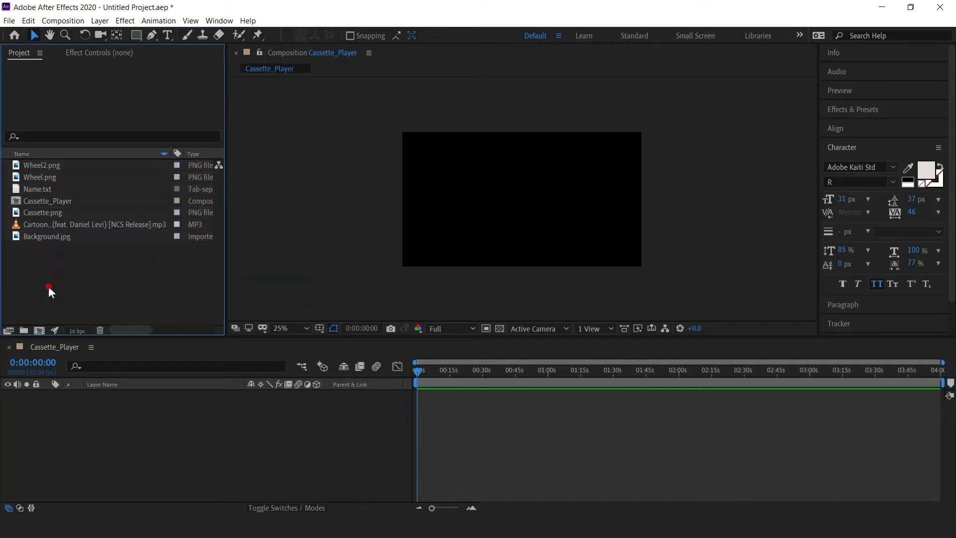
- Add Background.jpg to the composition and scale it to 80%
{"action": "left_click_drag", "start_coordinate": [48, 239], "coordinate": [172, 396]}
{"action": "key", "text": "comma"}
{"action": "key", "text": "s"}
{"action": "left_click", "coordinate": [266, 405]}
{"action": "type", "text": "80"}
{"action": "key", "text": "Return"}
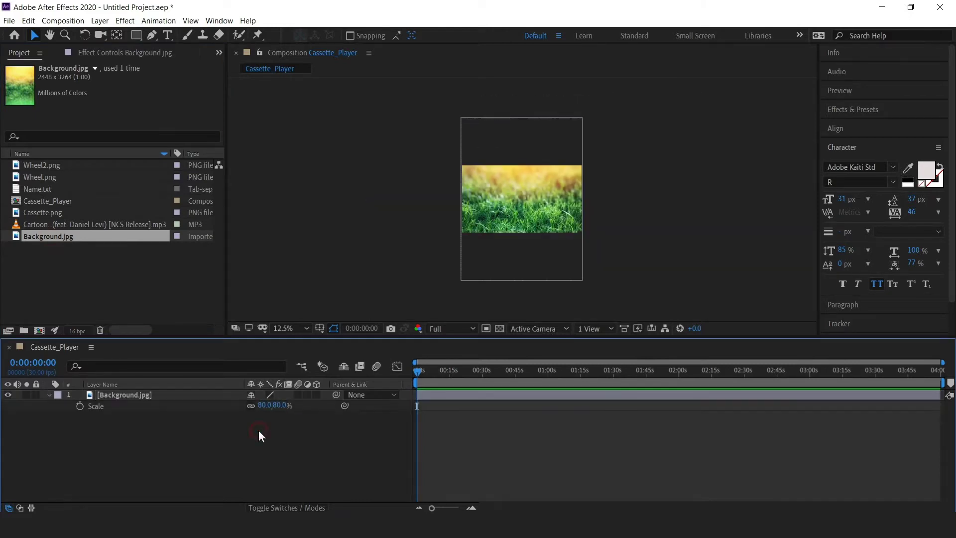
{"action": "key", "text": "period"}
{"action": "left_click", "coordinate": [192, 393]}
{"action": "left_click", "coordinate": [50, 394]}
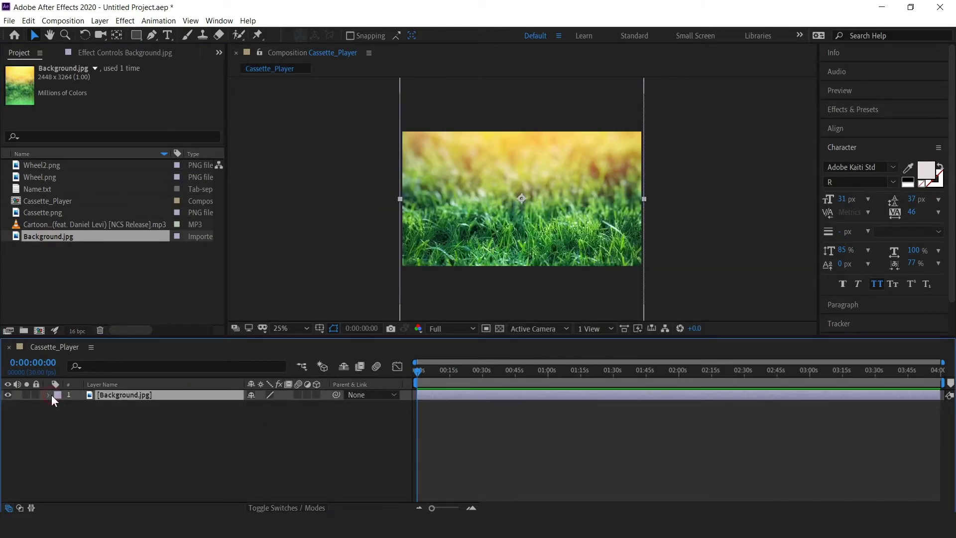
- Add the Cartoon MP3 song beneath Background.jpg, show its waveform, and preview it with sound
{"action": "left_click", "coordinate": [46, 214]}
{"action": "left_click", "coordinate": [46, 220]}
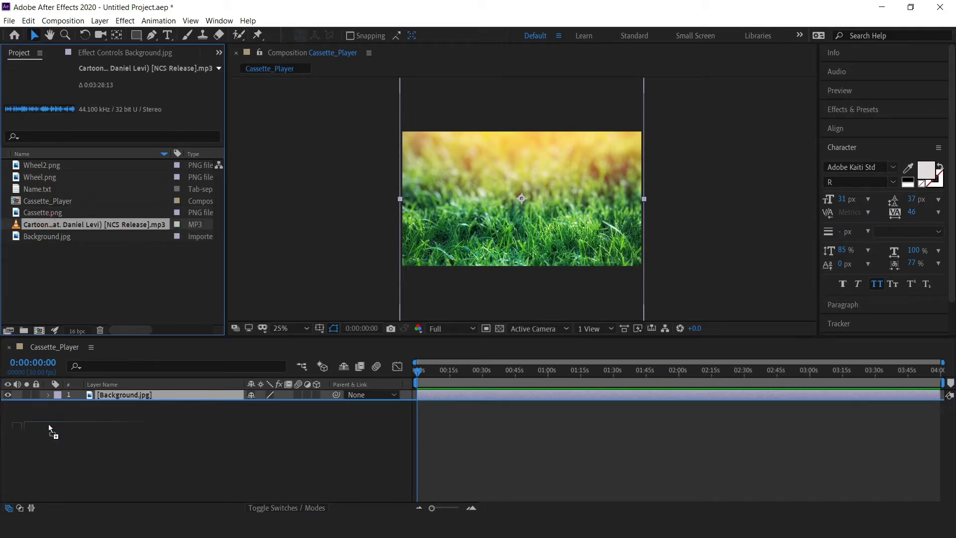
{"action": "left_click_drag", "start_coordinate": [49, 423], "coordinate": [67, 408]}
{"action": "key", "text": "l"}
{"action": "key", "text": "l"}
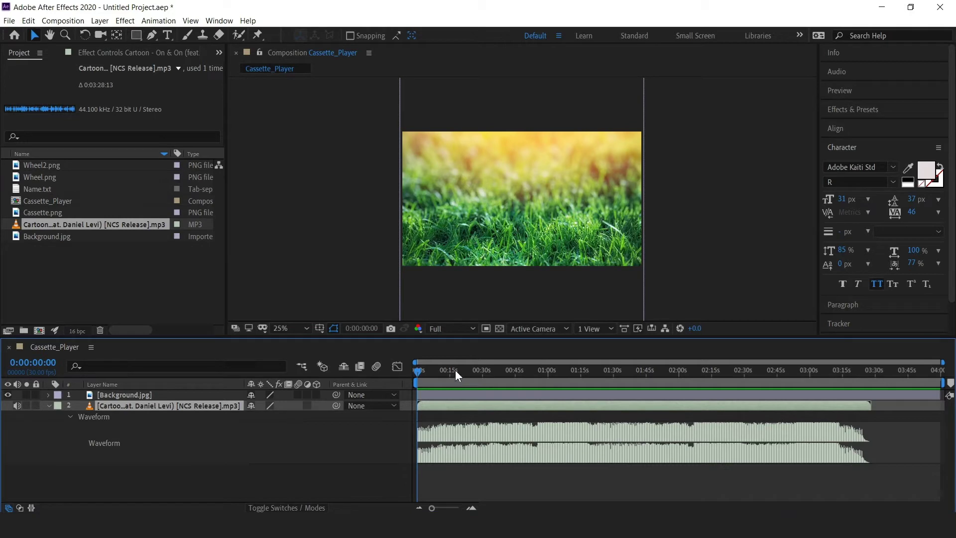
{"action": "key", "text": "space"}
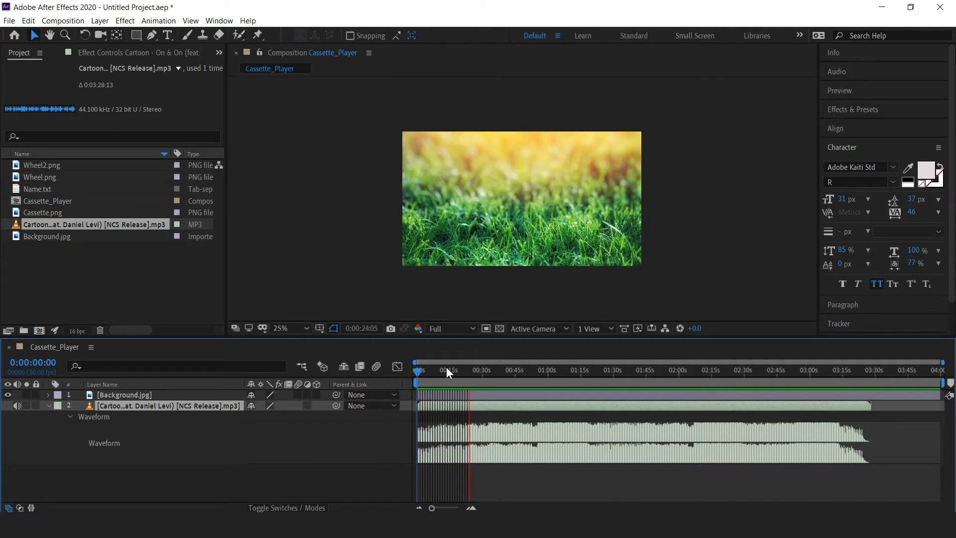
{"action": "key", "text": "space"}
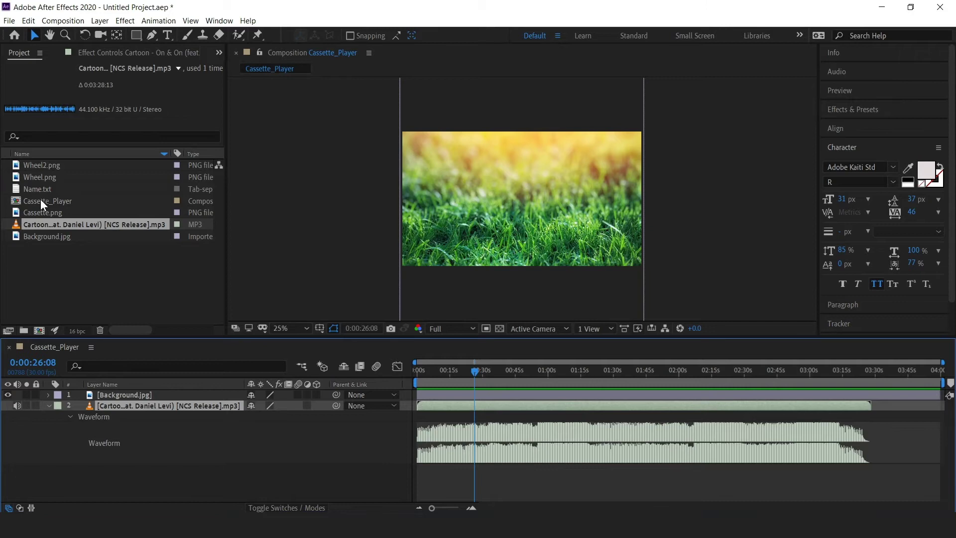
- Place Cassette.png as the top layer and set its Scale to 17%
{"action": "left_click_drag", "start_coordinate": [40, 204], "coordinate": [103, 393]}
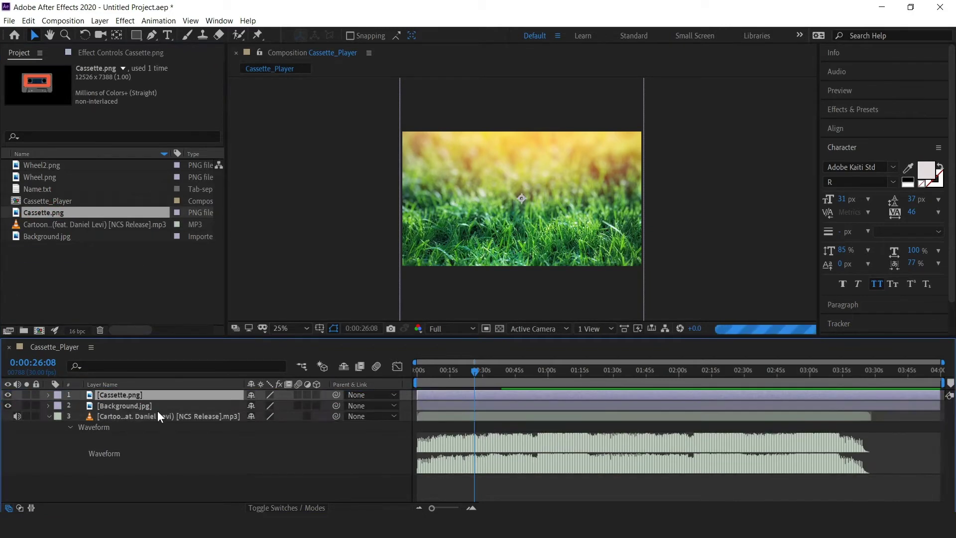
{"action": "left_click", "coordinate": [50, 417]}
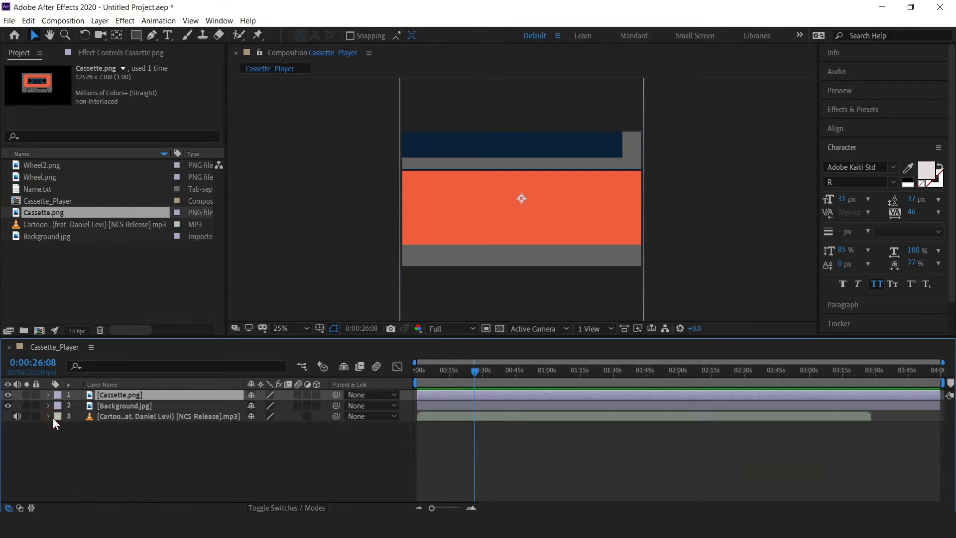
{"action": "key", "text": "s"}
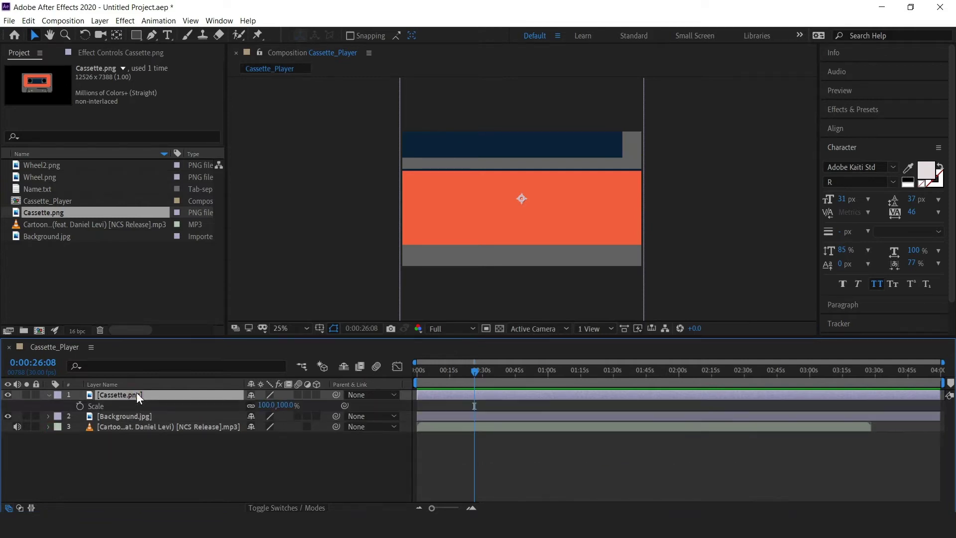
{"action": "left_click", "coordinate": [288, 405]}
{"action": "type", "text": "17"}
{"action": "left_click", "coordinate": [267, 455]}
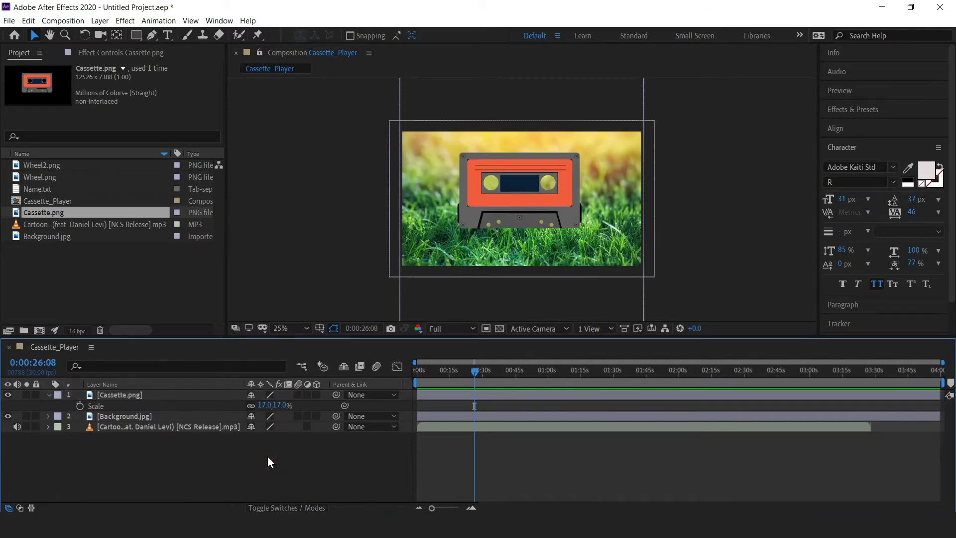
{"action": "left_click", "coordinate": [131, 396]}
- Pre-compose the Cassette.png layer as Cassette1, moving all attributes into it
{"action": "right_click", "coordinate": [118, 396]}
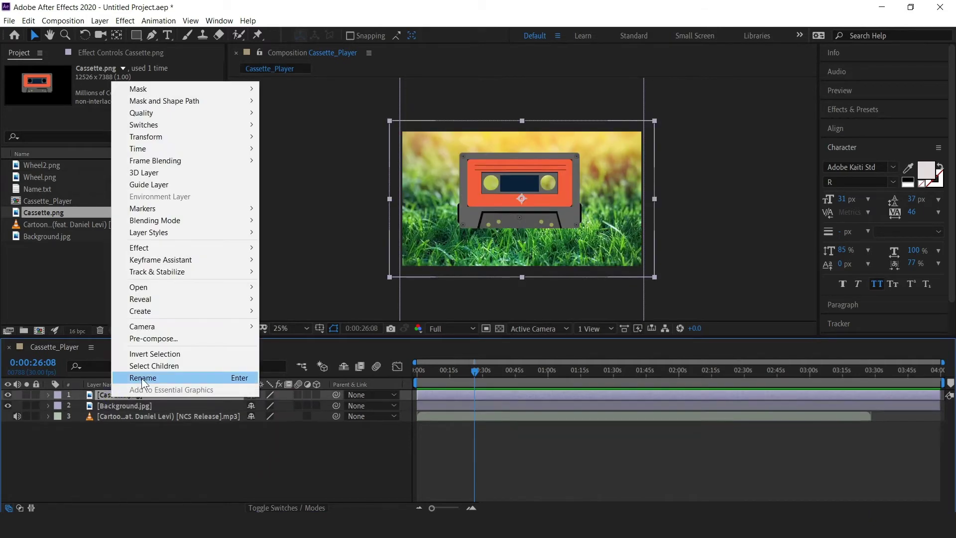
{"action": "left_click", "coordinate": [157, 338]}
{"action": "left_click", "coordinate": [549, 189]}
{"action": "key", "text": "ctrl+shift+Left"}
{"action": "key", "text": "ctrl+shift+Left"}
{"action": "key", "text": "ctrl+shift+Left"}
{"action": "key", "text": "ctrl+shift+Left"}
{"action": "type", "text": "1"}
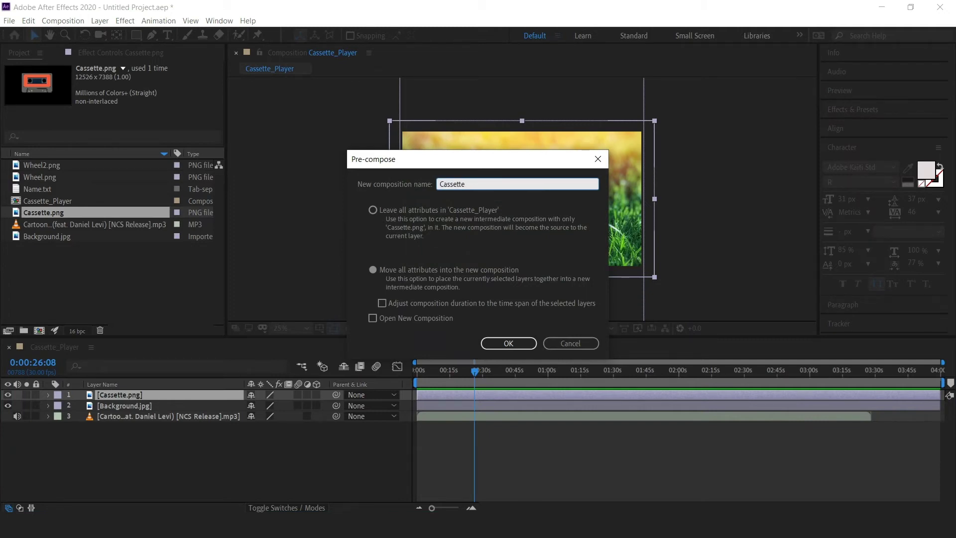
{"action": "left_click", "coordinate": [370, 273]}
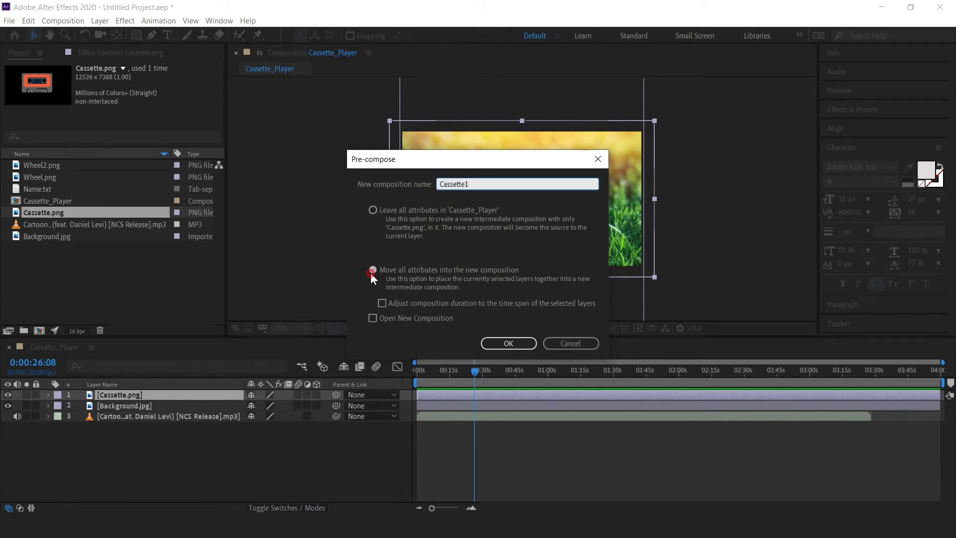
{"action": "left_click", "coordinate": [508, 342]}
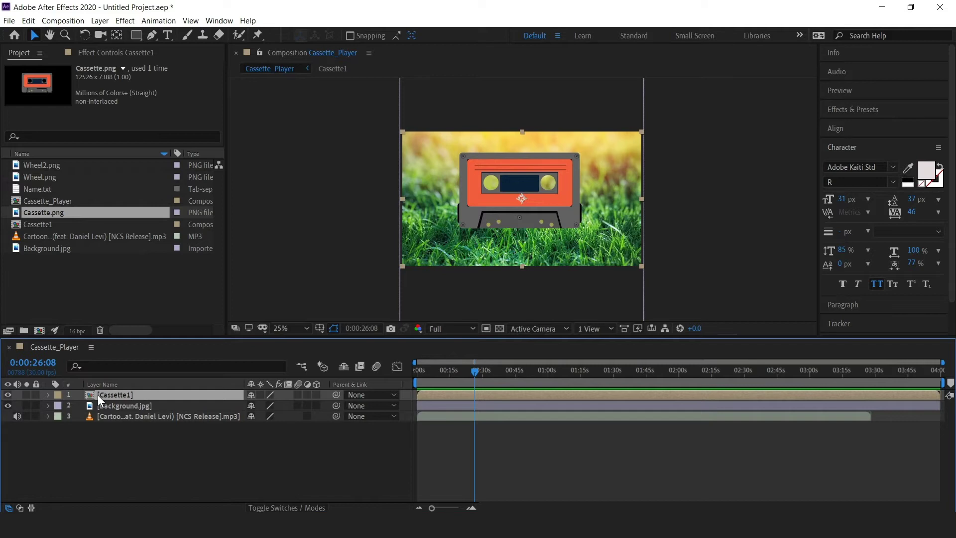
- Duplicate the Cassette1 layer and rename the lower copy 'Cassette1 shadow'
{"action": "key", "text": "ctrl+d"}
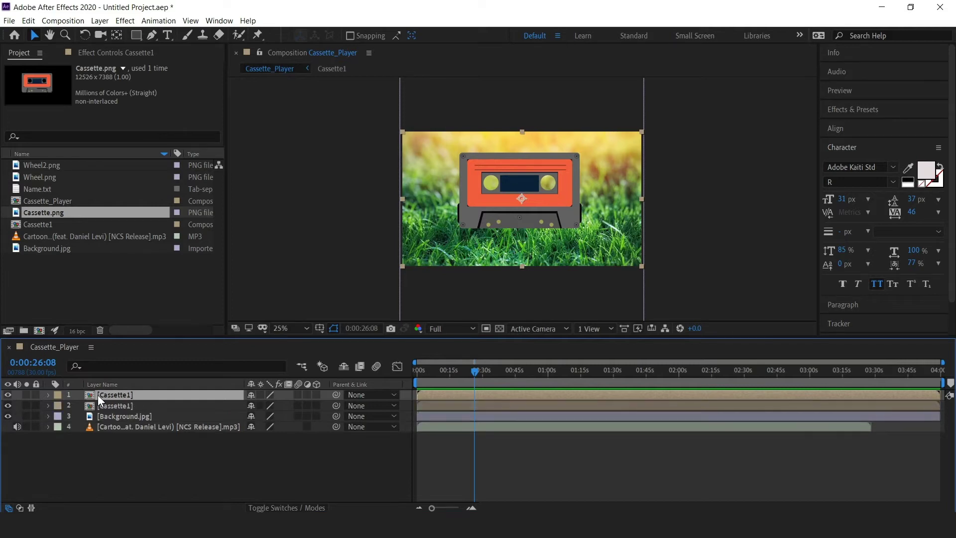
{"action": "left_click", "coordinate": [128, 406]}
{"action": "right_click", "coordinate": [127, 406]}
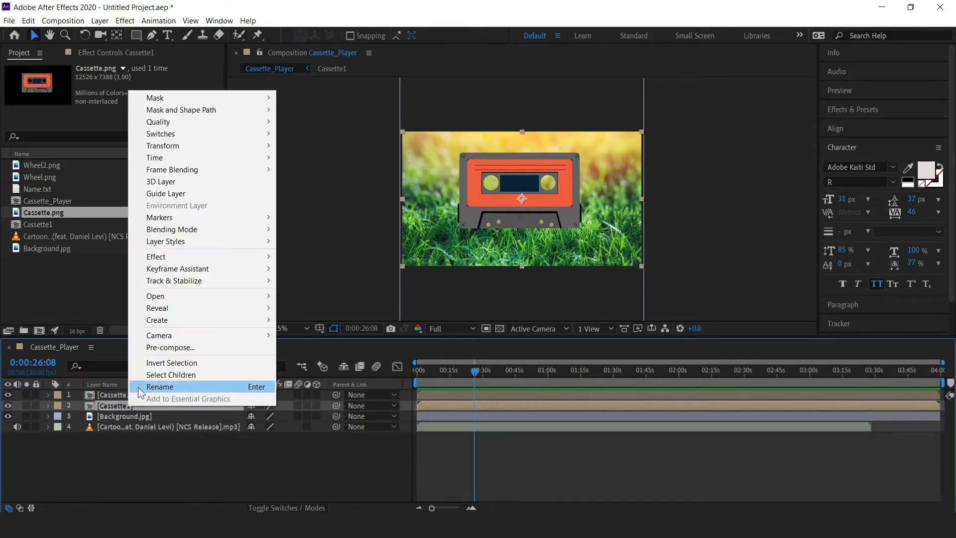
{"action": "left_click", "coordinate": [159, 387]}
{"action": "left_click", "coordinate": [151, 405]}
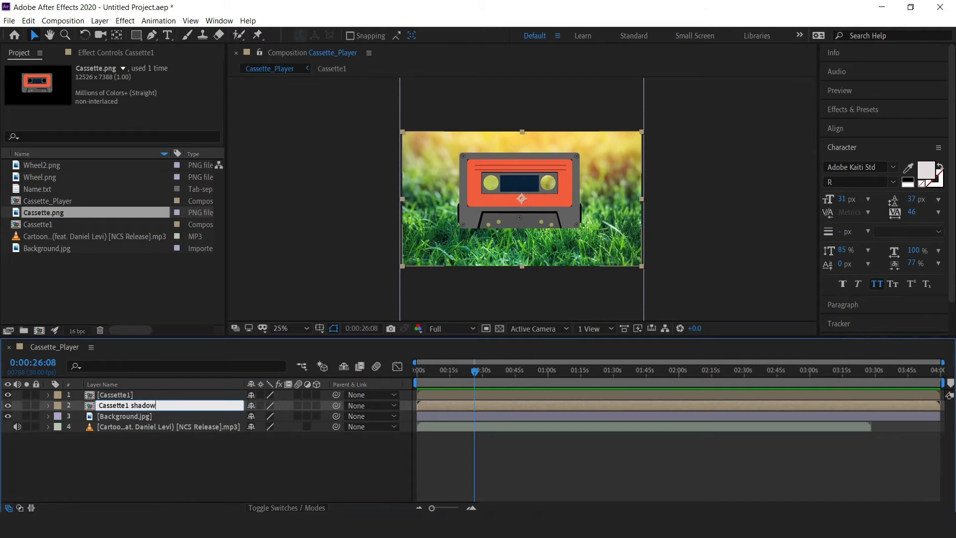
{"action": "key", "text": "Return"}
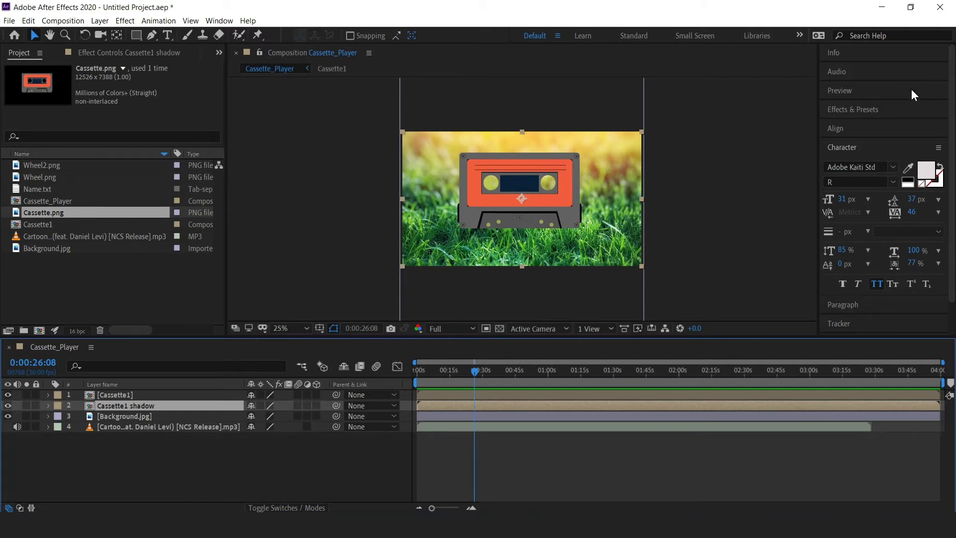
- Apply a Fill effect to the Cassette1 shadow layer with its colour set to black
{"action": "left_click", "coordinate": [862, 103]}
{"action": "left_click", "coordinate": [863, 125]}
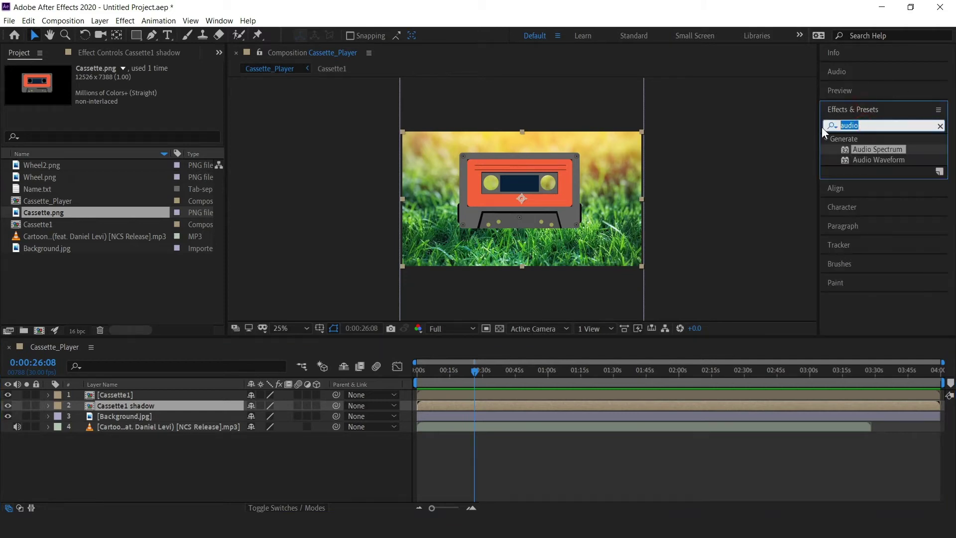
{"action": "type", "text": "fill"}
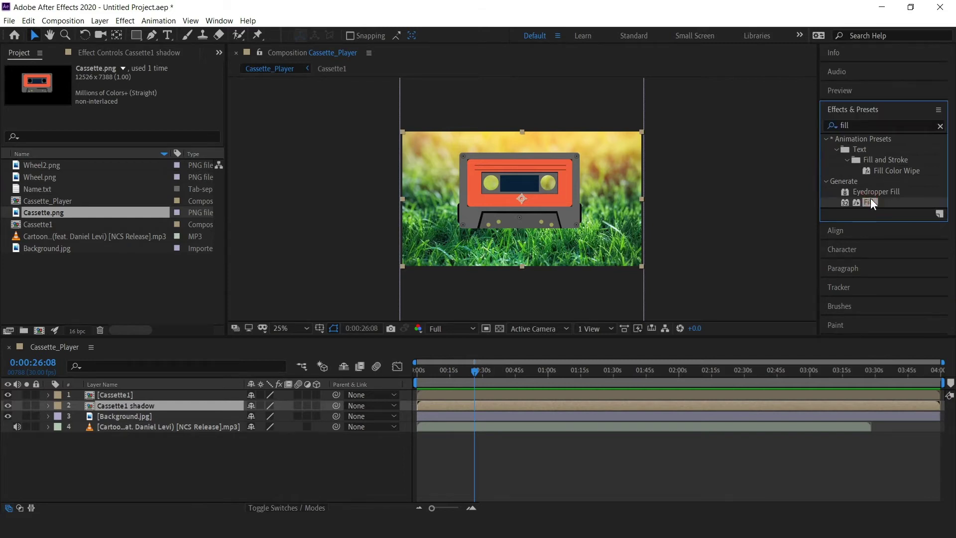
{"action": "left_click_drag", "start_coordinate": [870, 199], "coordinate": [162, 402]}
{"action": "left_click", "coordinate": [130, 111]}
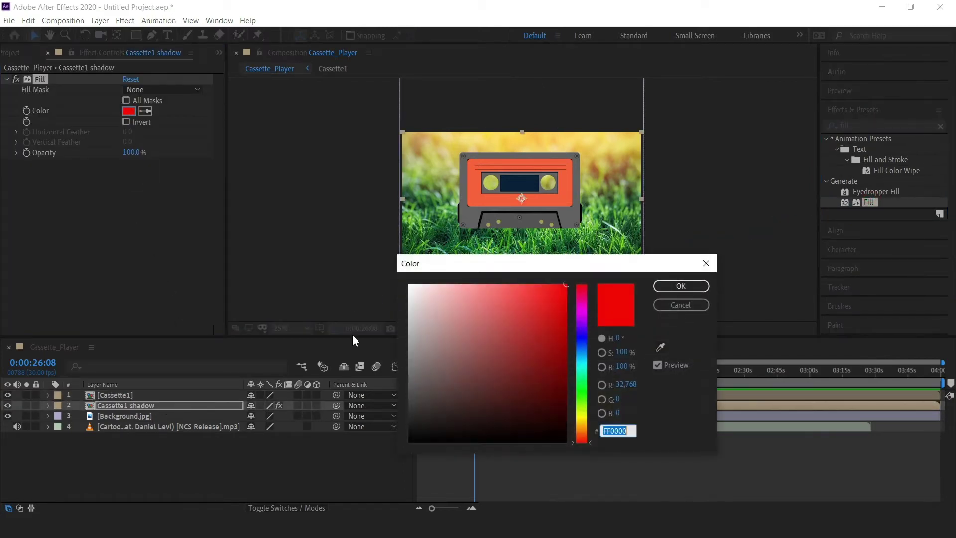
{"action": "left_click", "coordinate": [409, 441]}
{"action": "left_click", "coordinate": [680, 286]}
{"action": "scroll", "coordinate": [521, 181], "scroll_direction": "up", "scroll_amount": 2}
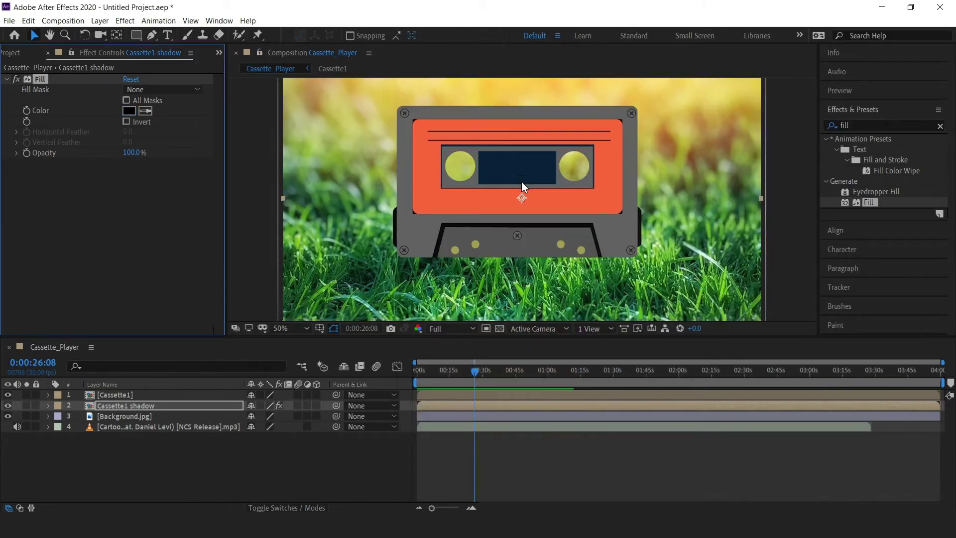
{"action": "left_click_drag", "start_coordinate": [521, 182], "coordinate": [521, 216]}
- Apply CC Radial Fast Blur to Cassette1 shadow with an Amount of 91
{"action": "double_click", "coordinate": [874, 125]}
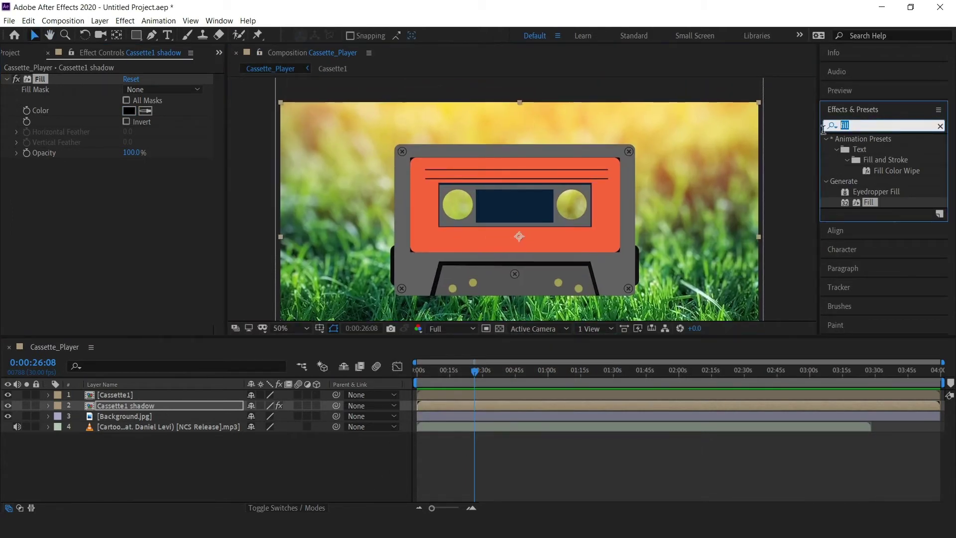
{"action": "type", "text": "rac"}
{"action": "key", "text": "BackSpace"}
{"action": "type", "text": "d"}
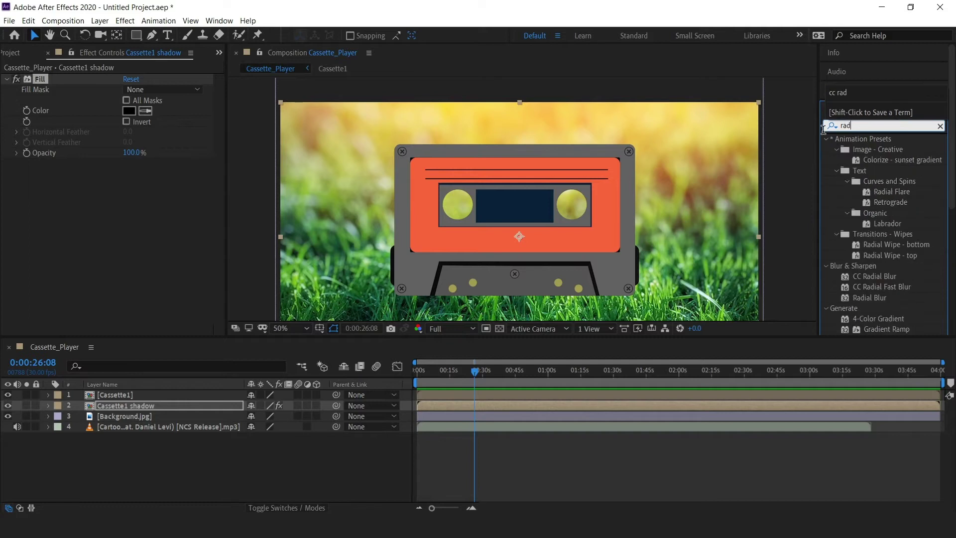
{"action": "type", "text": "i"}
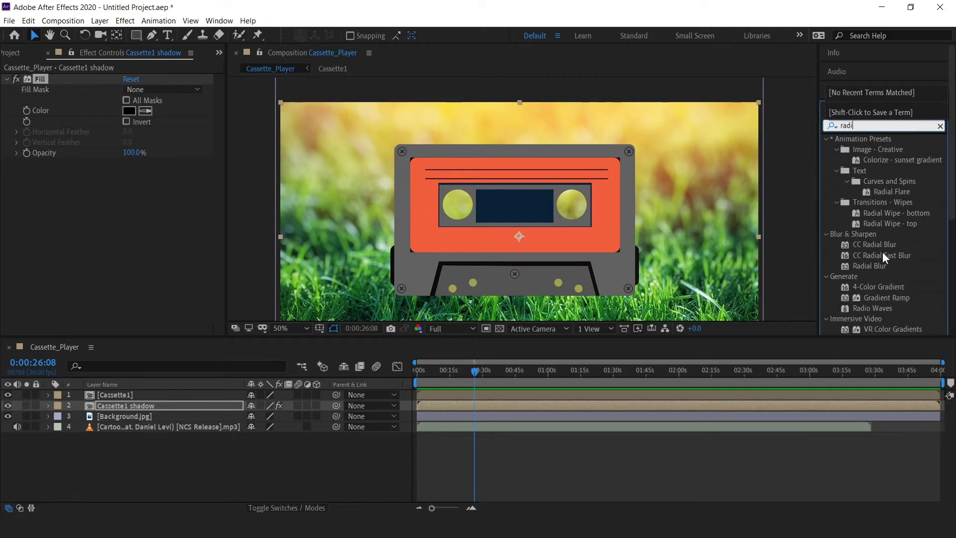
{"action": "left_click_drag", "start_coordinate": [882, 254], "coordinate": [148, 407]}
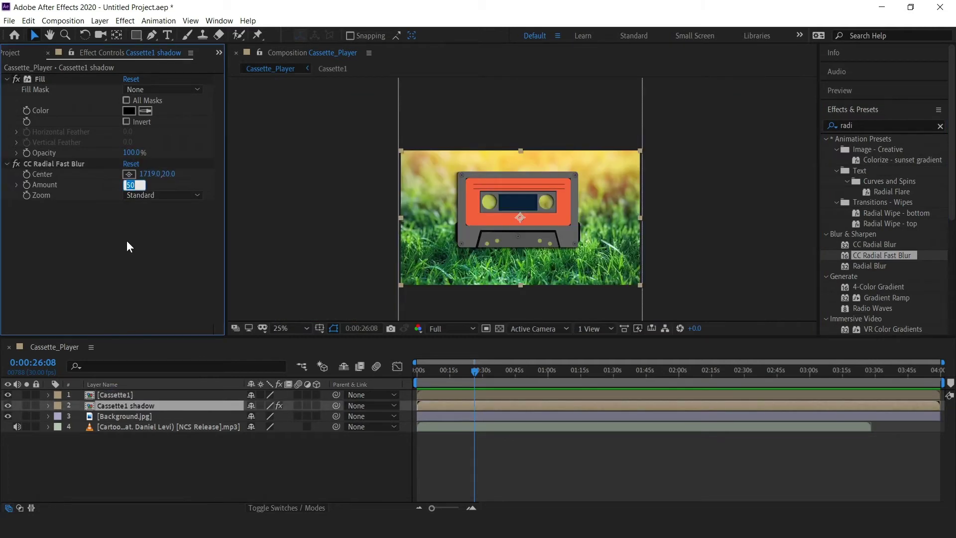
{"action": "type", "text": "91"}
{"action": "key", "text": "Return"}
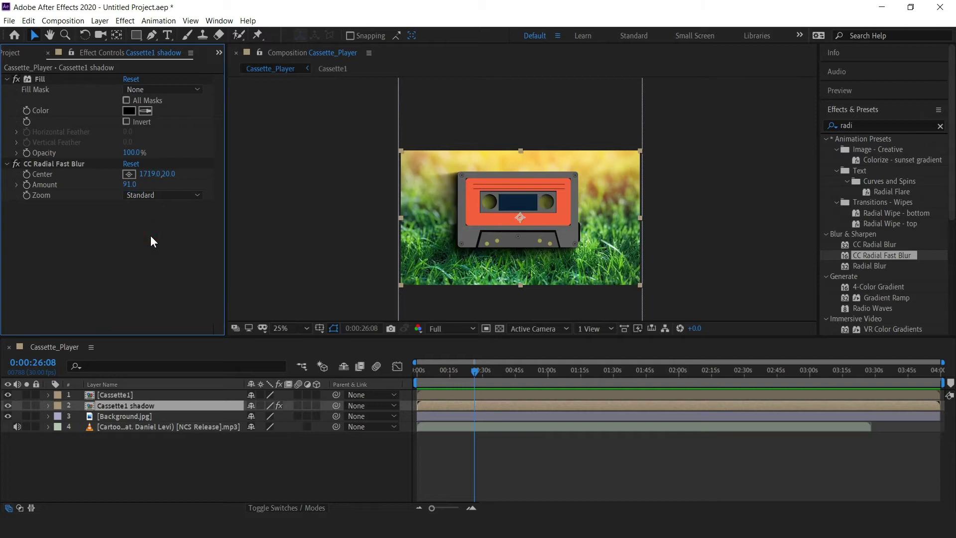
{"action": "left_click", "coordinate": [76, 409]}
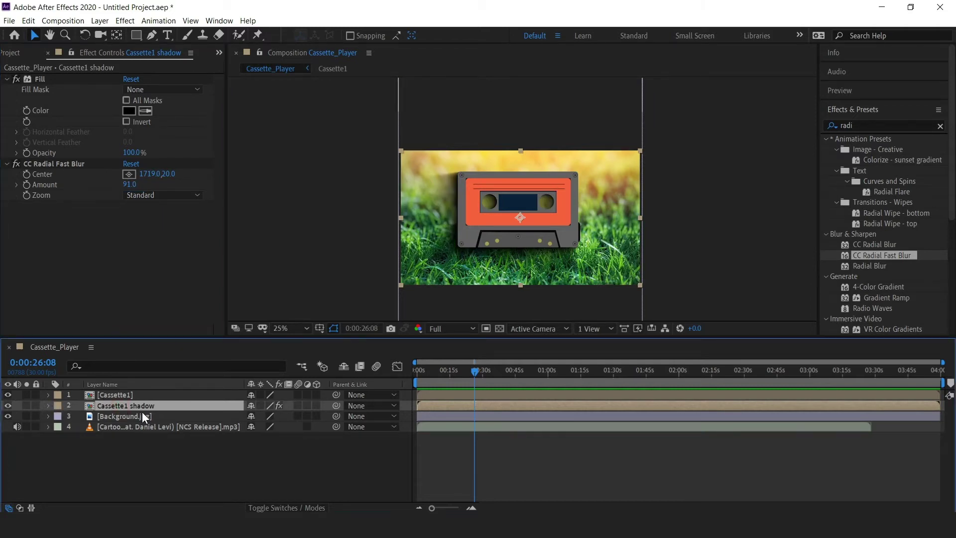
- Set the Cassette1 shadow layer's Opacity to 70%
{"action": "key", "text": "t"}
{"action": "left_click", "coordinate": [253, 416]}
{"action": "type", "text": "70"}
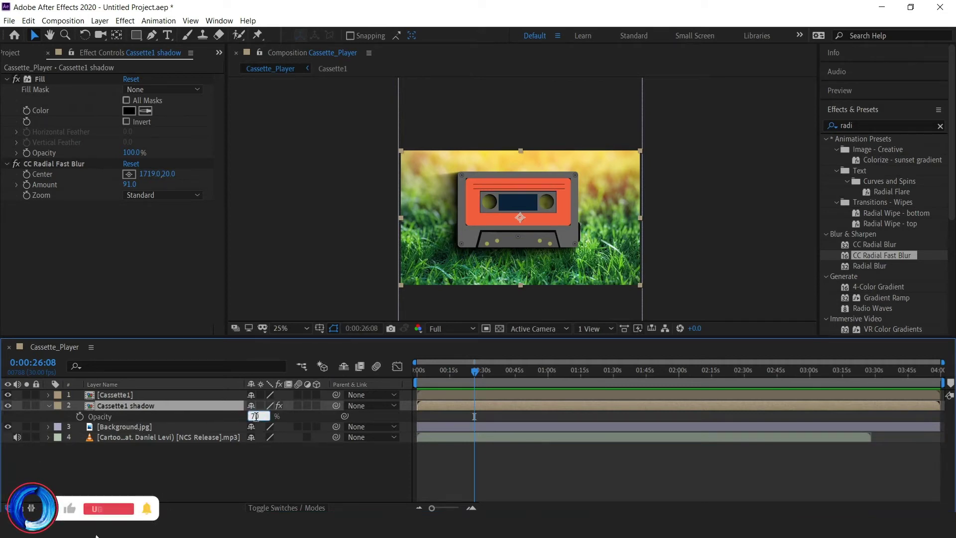
{"action": "left_click", "coordinate": [199, 404]}
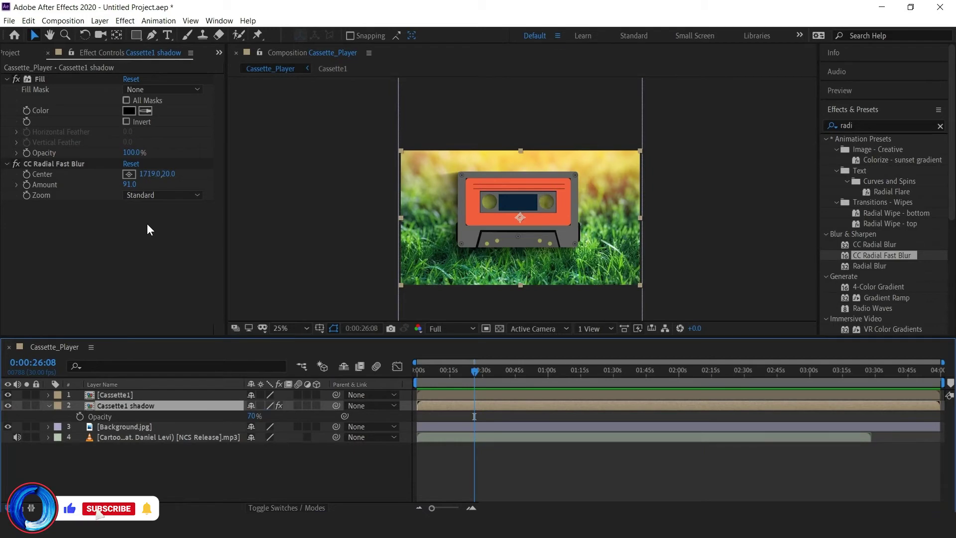
- Show the Project panel and select Wheel2.png among the imported files
{"action": "left_click", "coordinate": [10, 52]}
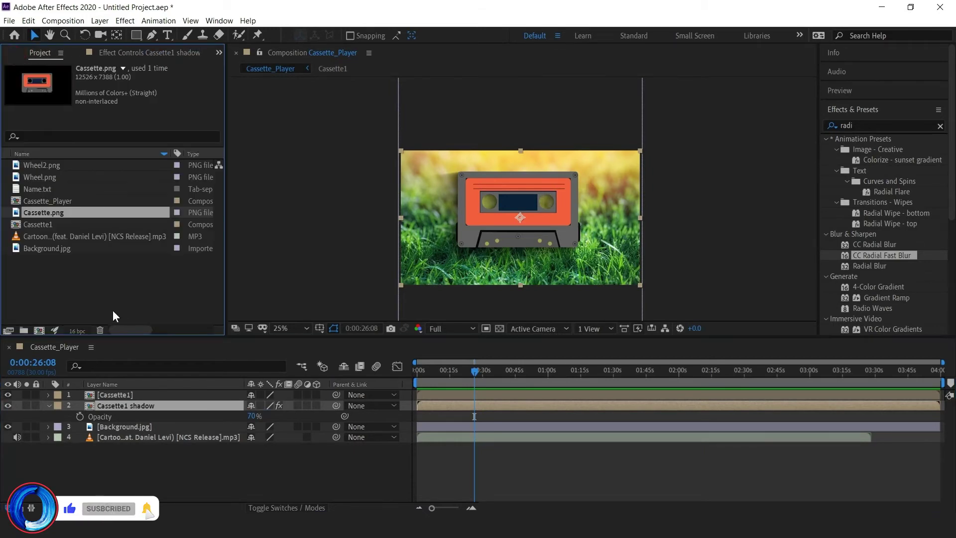
{"action": "left_click", "coordinate": [51, 403]}
{"action": "left_click", "coordinate": [67, 316]}
{"action": "left_click", "coordinate": [31, 165]}
- Add Wheel2.png to the composition and set its Scale to 17%
{"action": "left_click_drag", "start_coordinate": [49, 166], "coordinate": [126, 390]}
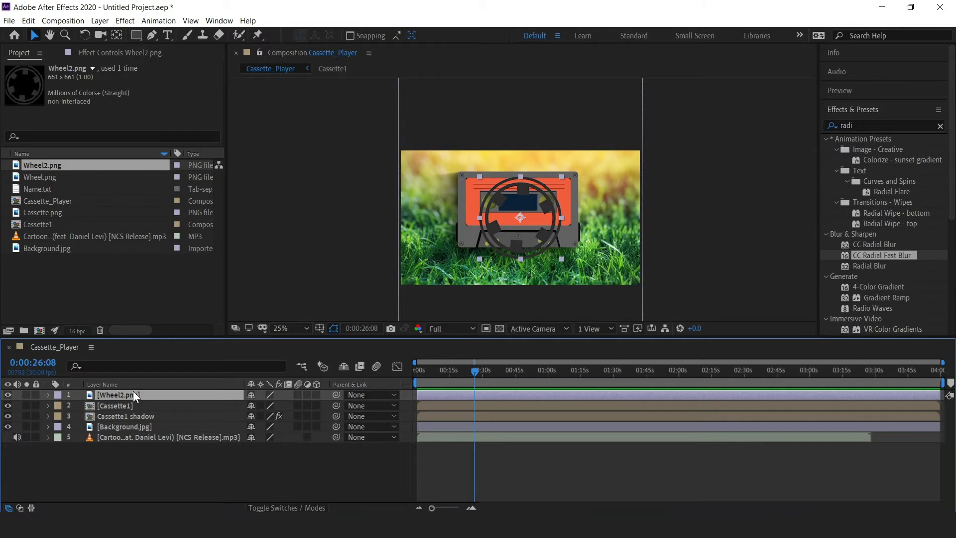
{"action": "key", "text": "s"}
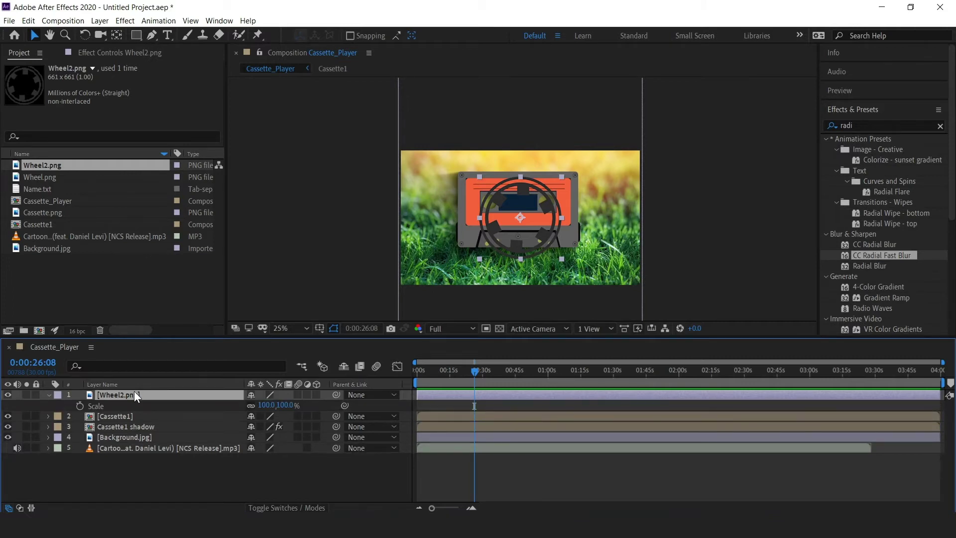
{"action": "left_click", "coordinate": [277, 405]}
{"action": "type", "text": "17"}
{"action": "key", "text": "Return"}
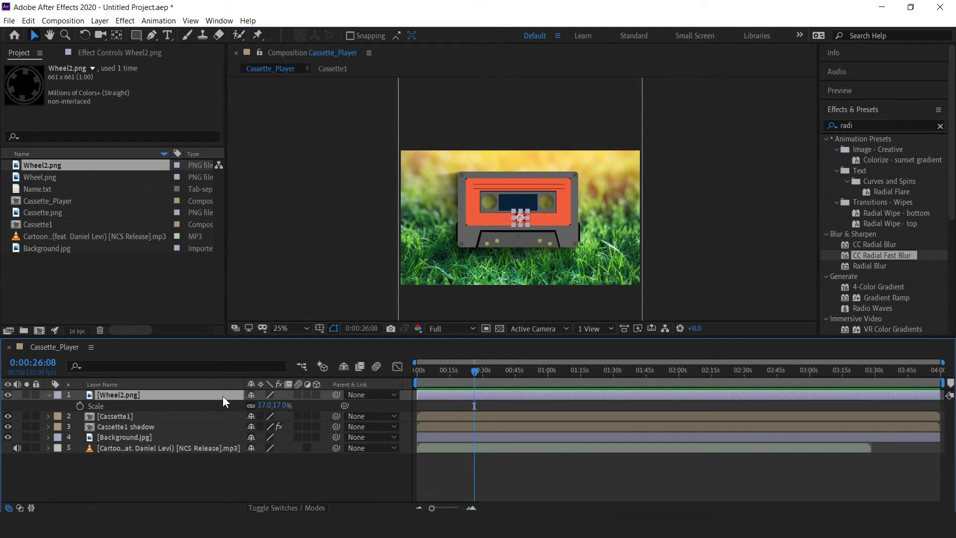
- Move the wheel onto the cassette's left reel
{"action": "scroll", "coordinate": [535, 222], "scroll_direction": "up", "scroll_amount": 2}
{"action": "scroll", "coordinate": [533, 221], "scroll_direction": "up", "scroll_amount": 2}
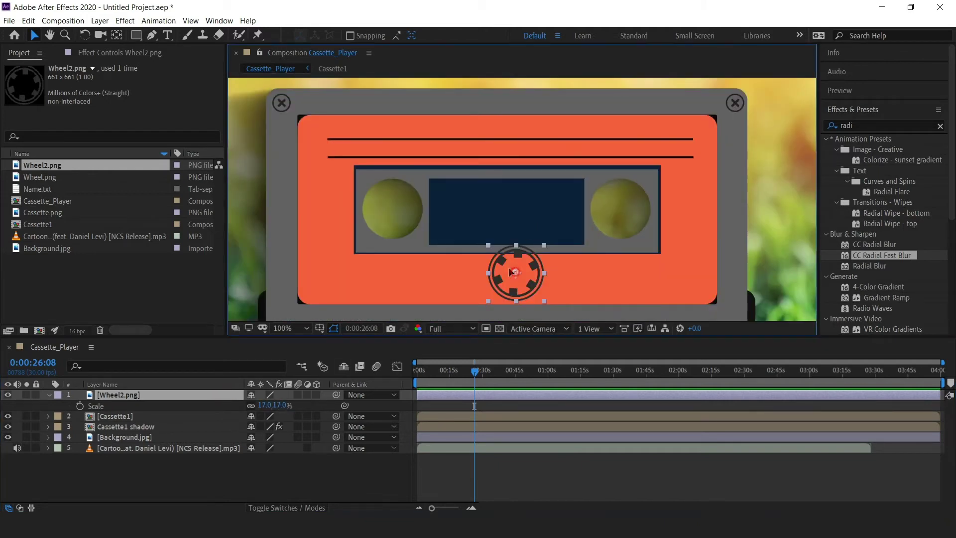
{"action": "left_click_drag", "start_coordinate": [514, 263], "coordinate": [391, 209]}
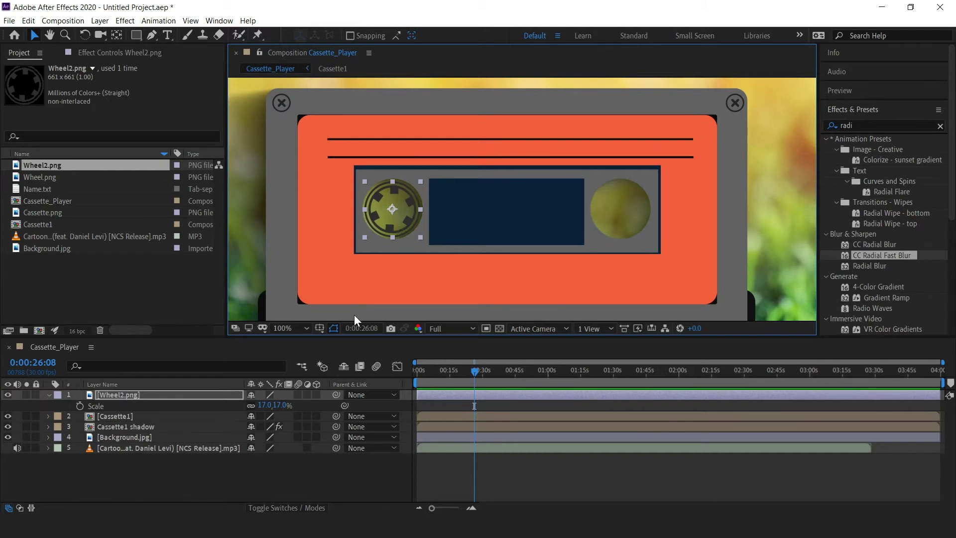
{"action": "left_click", "coordinate": [210, 479]}
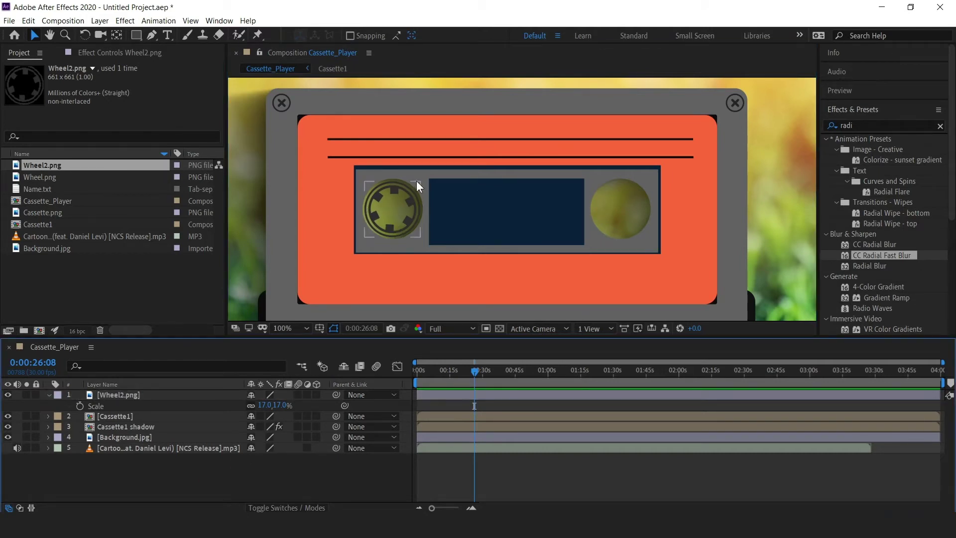
{"action": "left_click", "coordinate": [103, 394]}
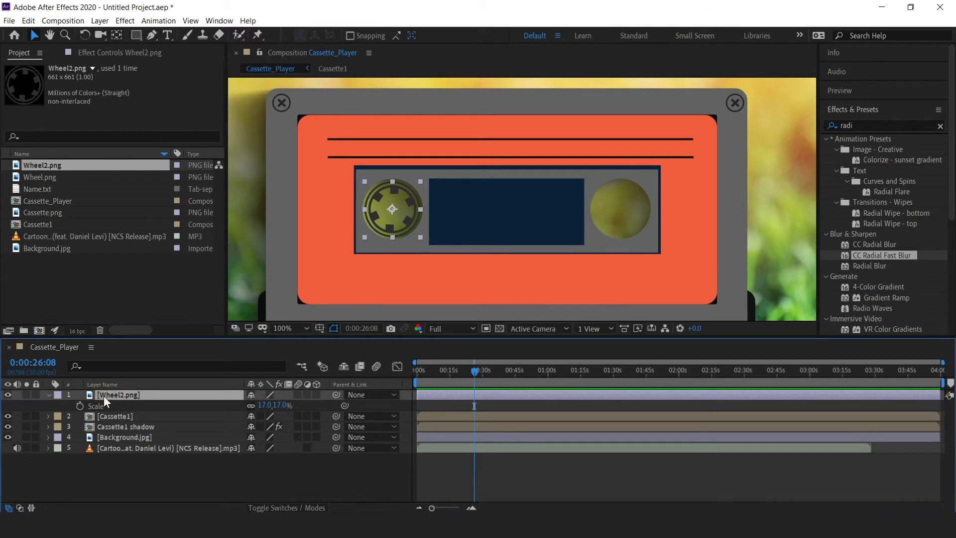
- Add the expression time*60 to Wheel2.png's Rotation so the left reel spins continuously
{"action": "key", "text": "r"}
{"action": "left_click", "coordinate": [79, 405]}
{"action": "left_click", "coordinate": [79, 405], "text": "alt"}
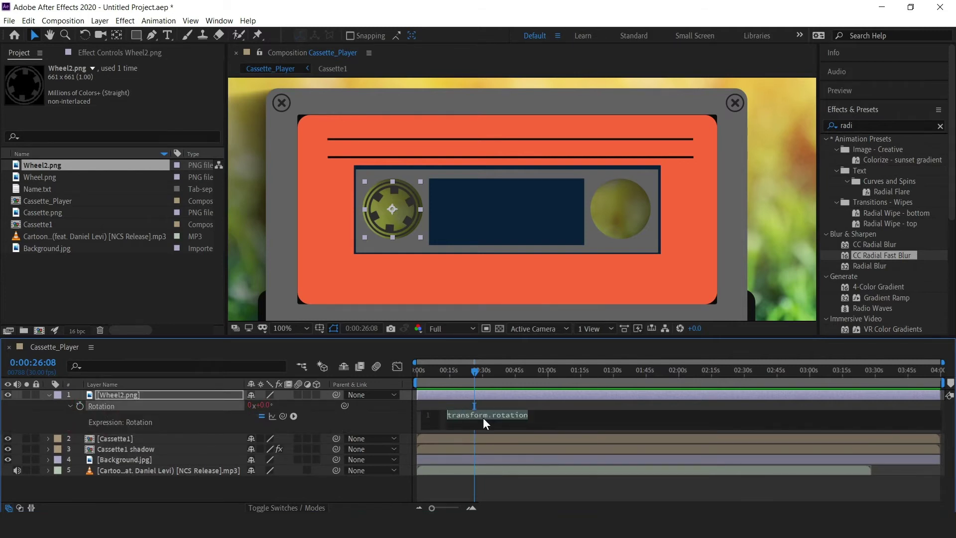
{"action": "type", "text": "t"}
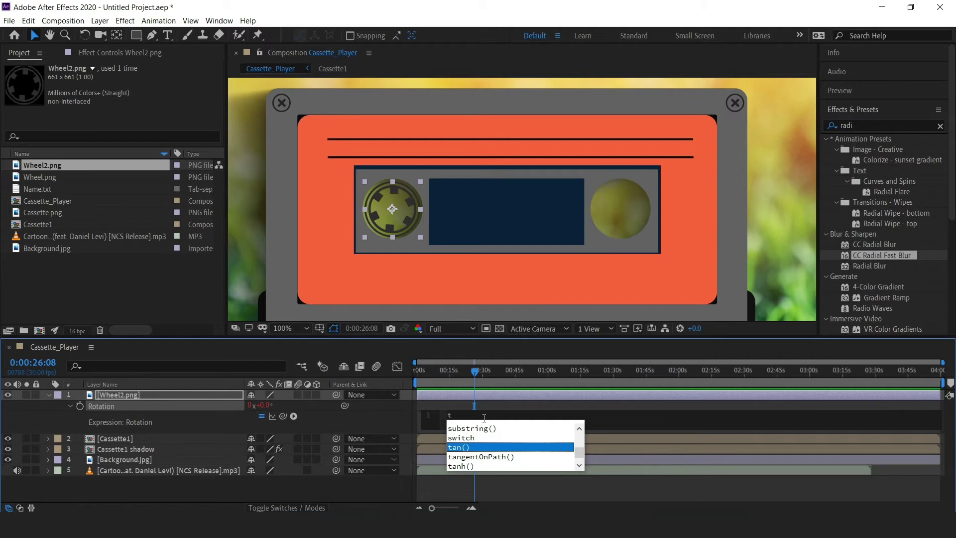
{"action": "type", "text": "ime"}
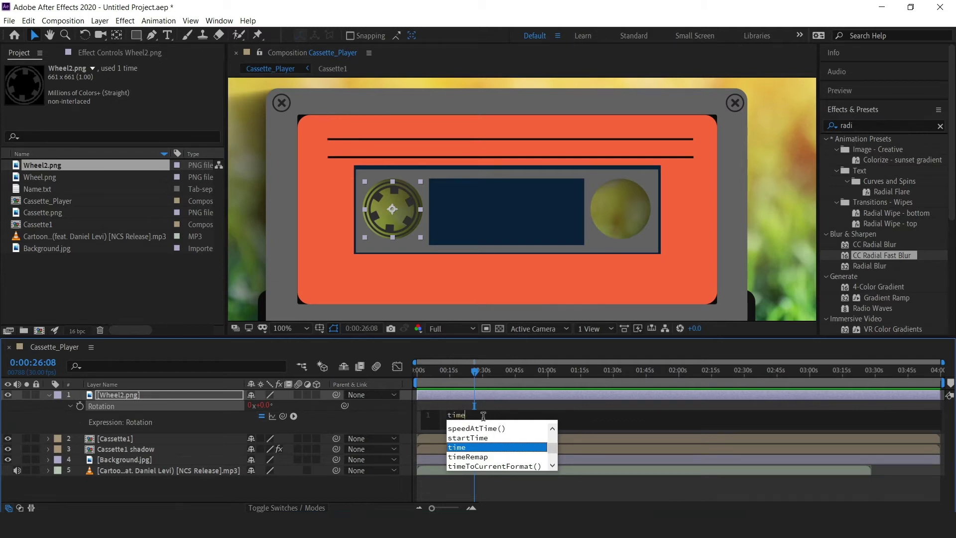
{"action": "type", "text": "*"}
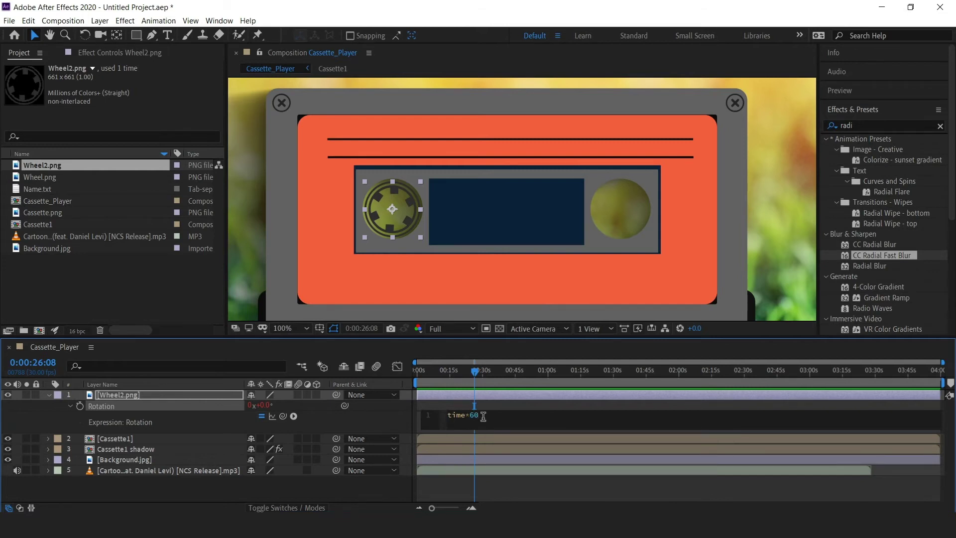
{"action": "left_click", "coordinate": [213, 395]}
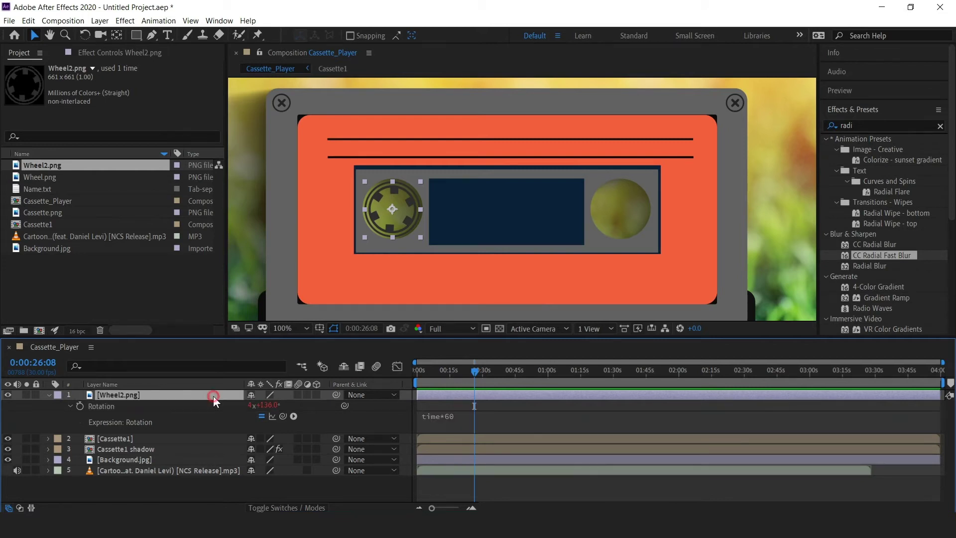
{"action": "left_click", "coordinate": [50, 394]}
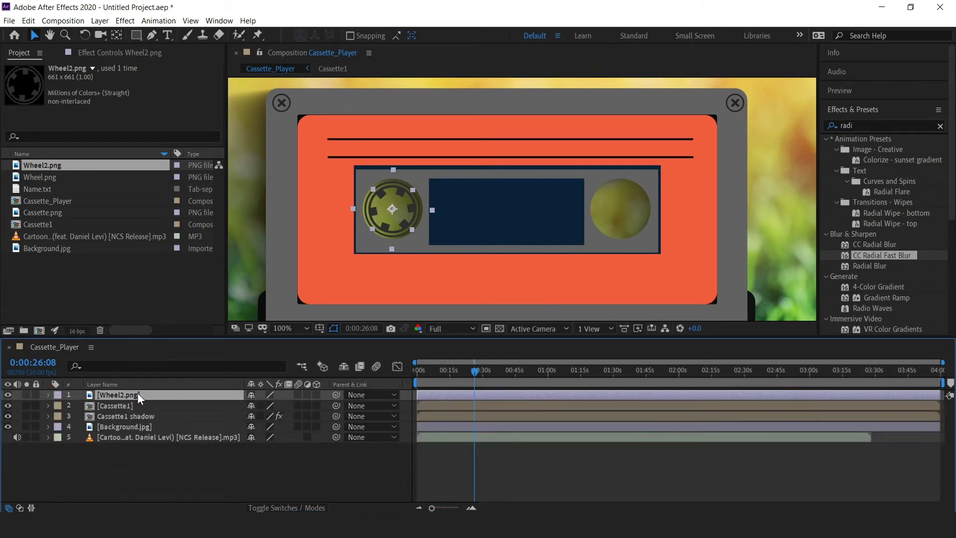
- Duplicate the spinning wheel layer and position the copy over the cassette's right reel
{"action": "key", "text": "ctrl+d"}
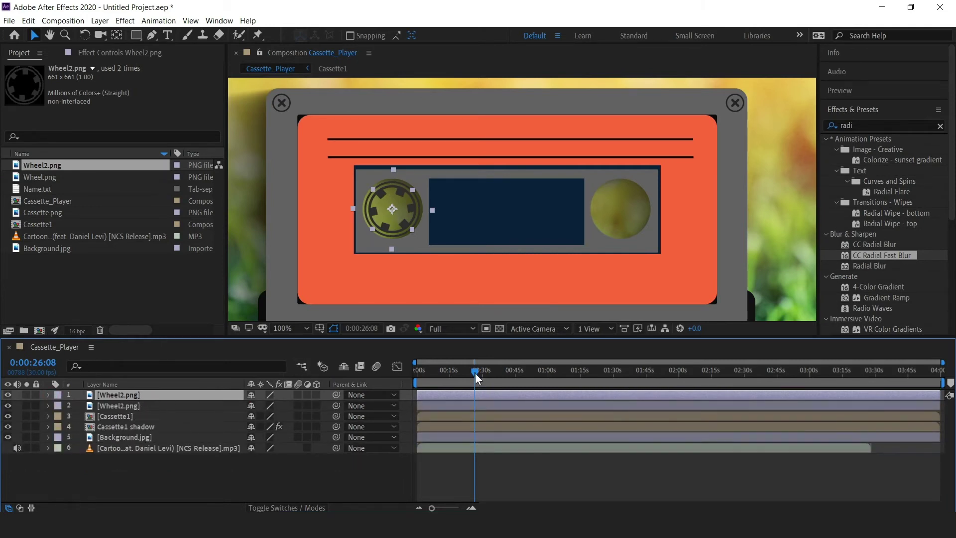
{"action": "mouse_move", "coordinate": [473, 371]}
{"action": "left_mouse_down"}
{"action": "mouse_move", "coordinate": [453, 375]}
{"action": "mouse_move", "coordinate": [465, 379]}
{"action": "left_mouse_up"}
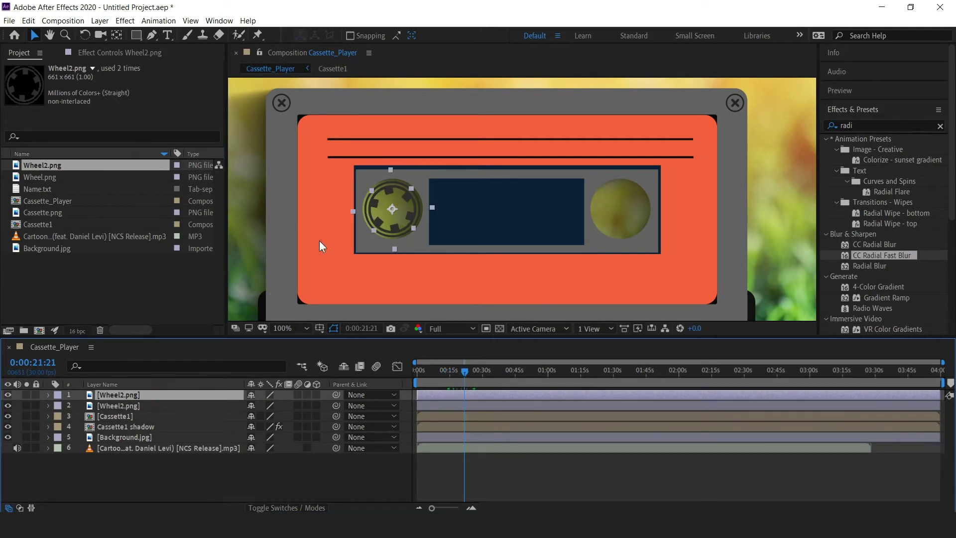
{"action": "left_click_drag", "start_coordinate": [396, 207], "coordinate": [619, 210]}
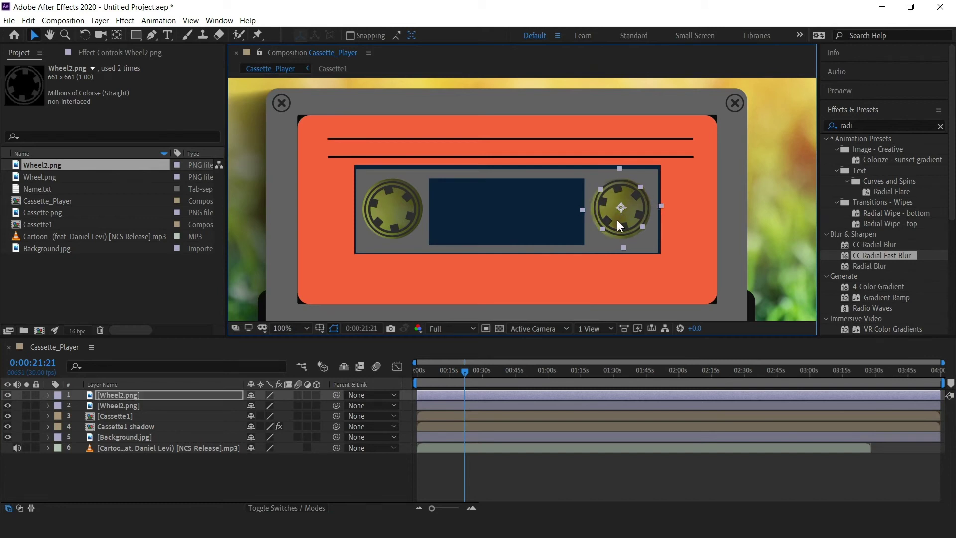
{"action": "key", "text": "Left"}
{"action": "key", "text": "Left"}
{"action": "key", "text": "Left"}
{"action": "key", "text": "Down"}
{"action": "key", "text": "Down"}
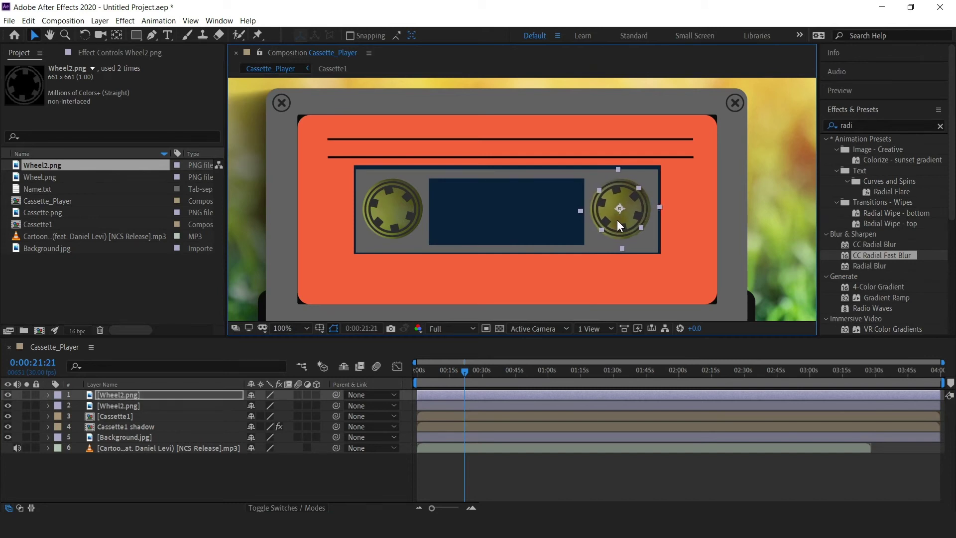
{"action": "key", "text": "Down"}
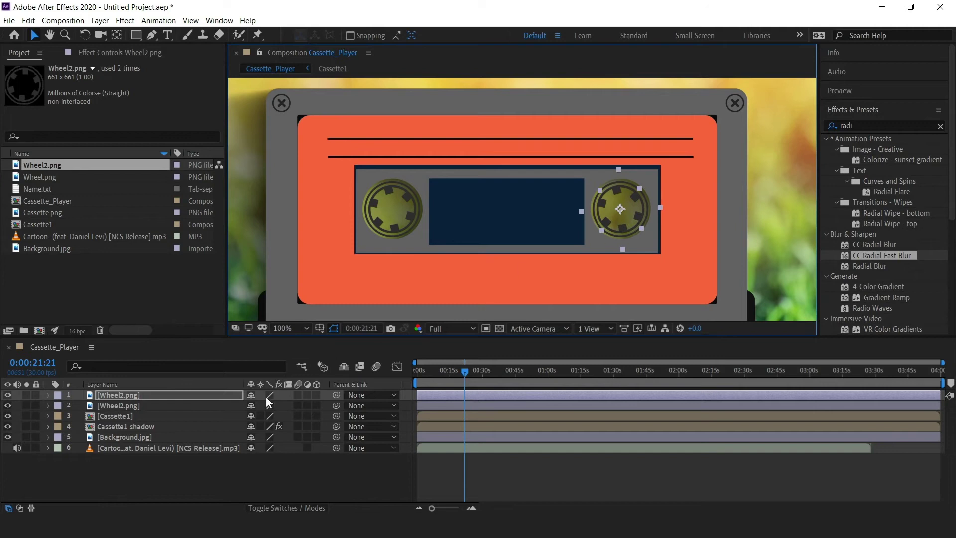
{"action": "left_click", "coordinate": [256, 474]}
- Preview the turning reels from 0:00:09:04, then set preview resolution to Half and zoom out
{"action": "left_click_drag", "start_coordinate": [465, 374], "coordinate": [437, 375]}
{"action": "key", "text": "h"}
{"action": "key", "text": "space"}
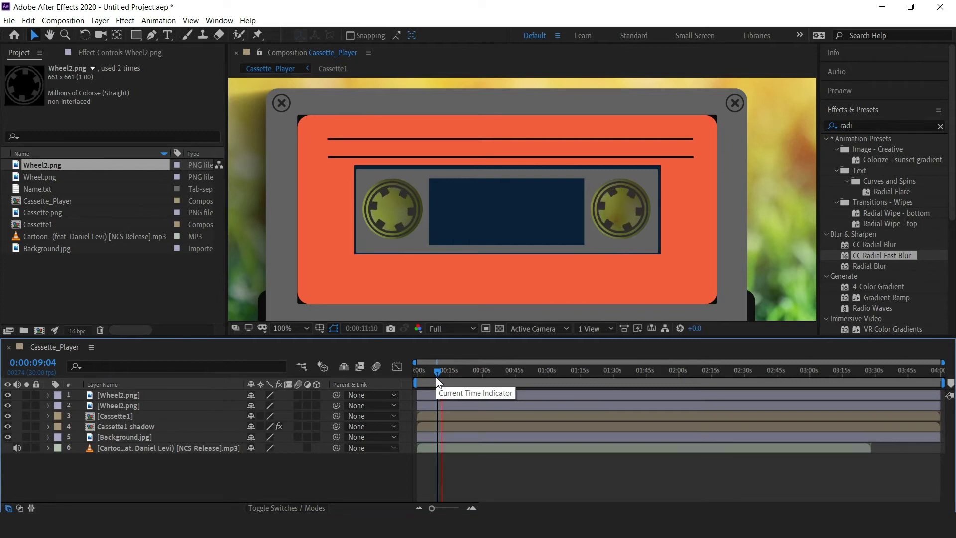
{"action": "key", "text": "space"}
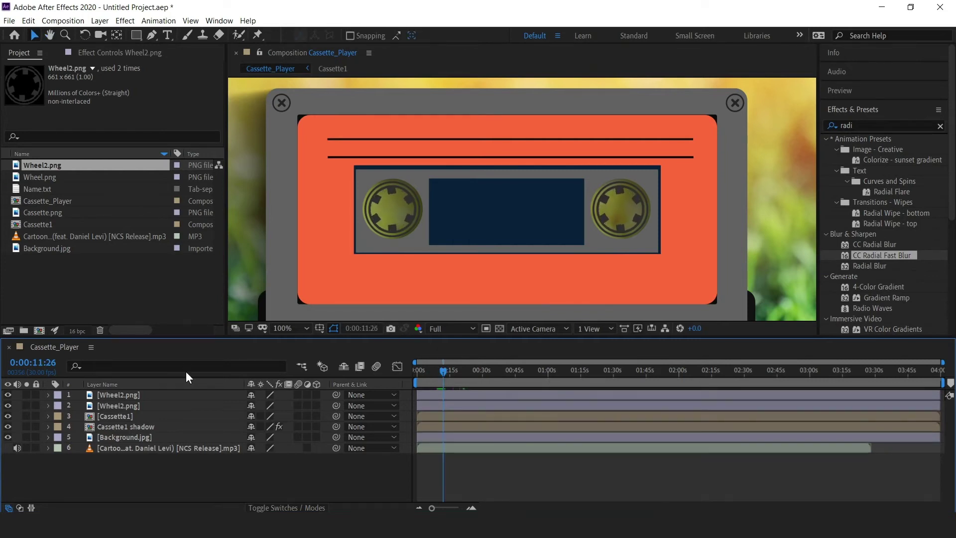
{"action": "left_click", "coordinate": [448, 330]}
{"action": "left_click", "coordinate": [441, 371]}
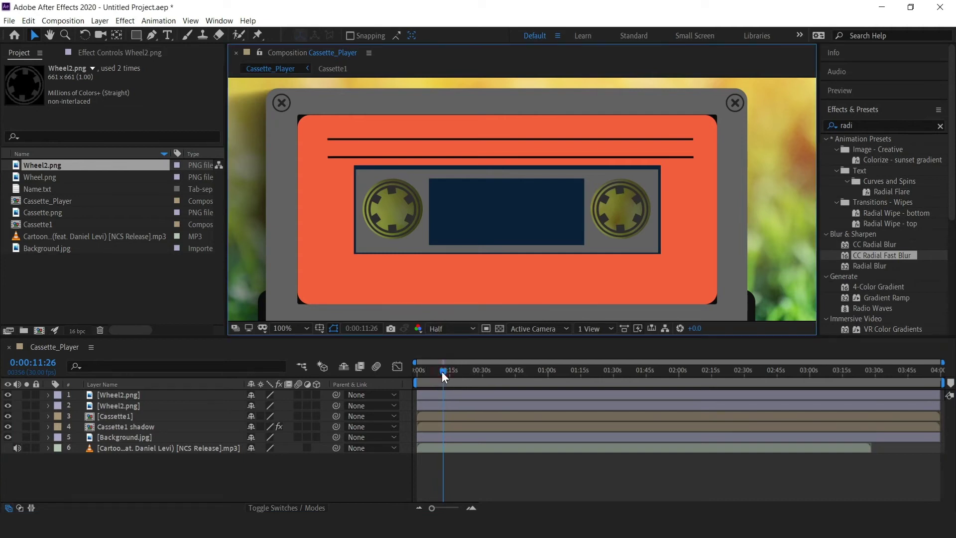
{"action": "key", "text": "comma"}
{"action": "key", "text": "comma"}
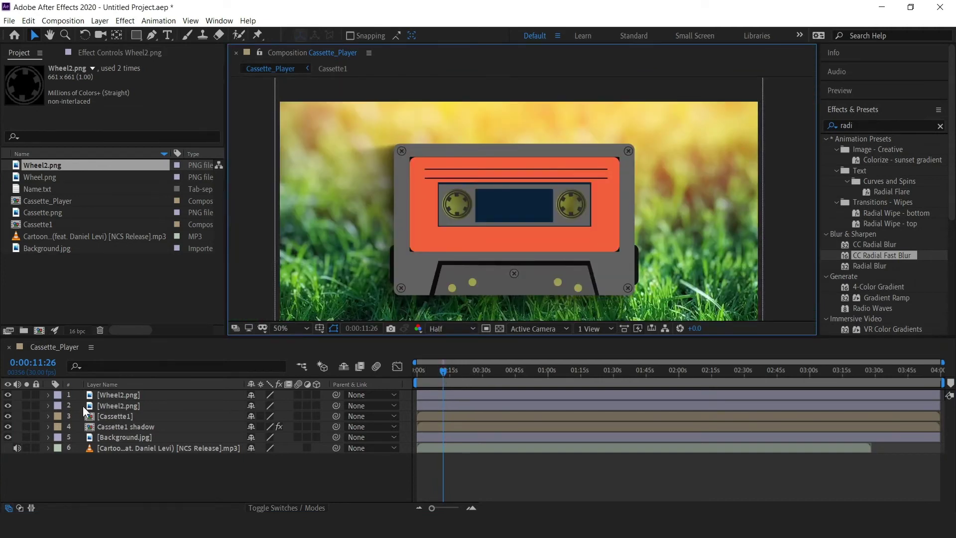
- Create a new 1920×1080 solid layer named 'visualizer' from the timeline's New > Solid menu
{"action": "left_click", "coordinate": [94, 494]}
{"action": "right_click", "coordinate": [124, 480]}
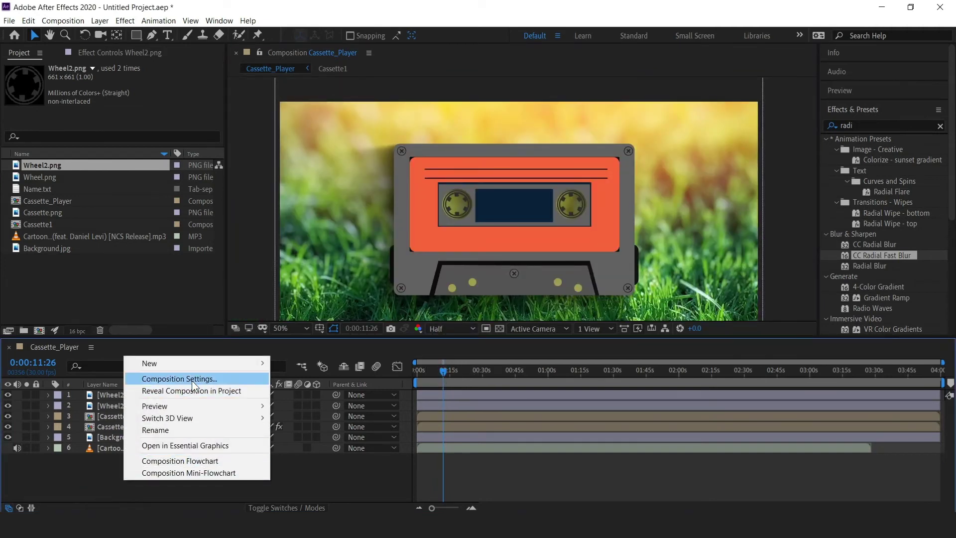
{"action": "mouse_move", "coordinate": [193, 362]}
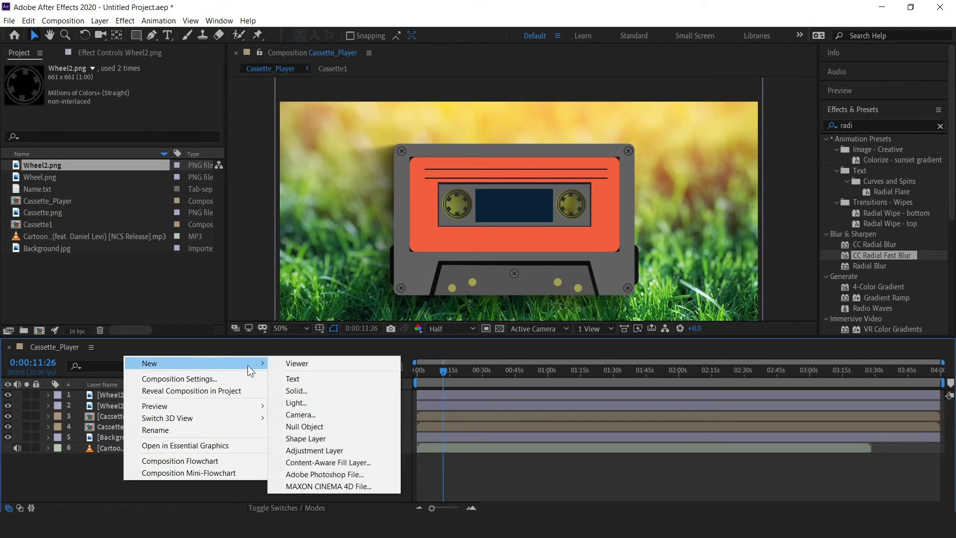
{"action": "left_click", "coordinate": [318, 389]}
{"action": "type", "text": "visu"}
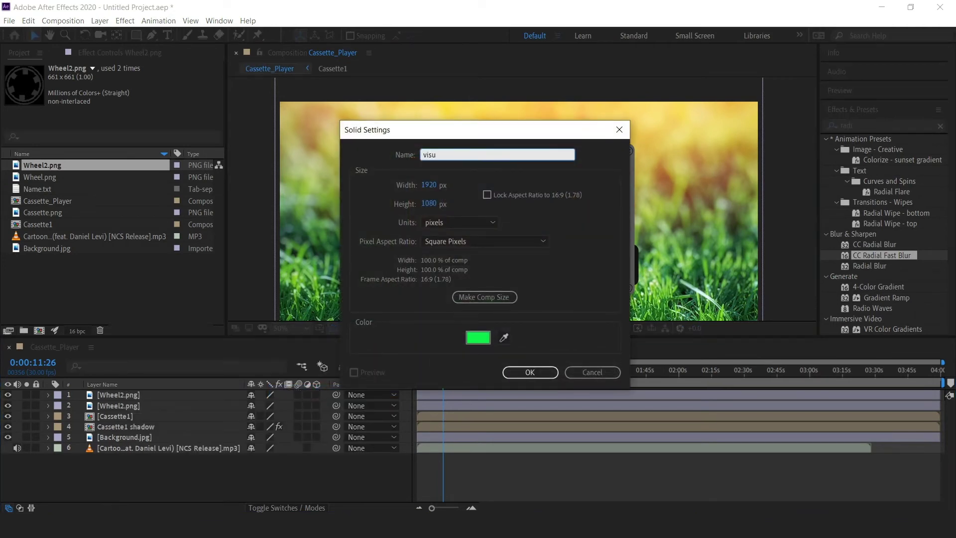
{"action": "type", "text": "la"}
{"action": "key", "text": "BackSpace"}
{"action": "key", "text": "BackSpace"}
{"action": "type", "text": "alizer"}
{"action": "left_click", "coordinate": [530, 371]}
- Search Effects & Presets for 'audio' and apply Audio Spectrum to the visualizer solid
{"action": "key", "text": "comma"}
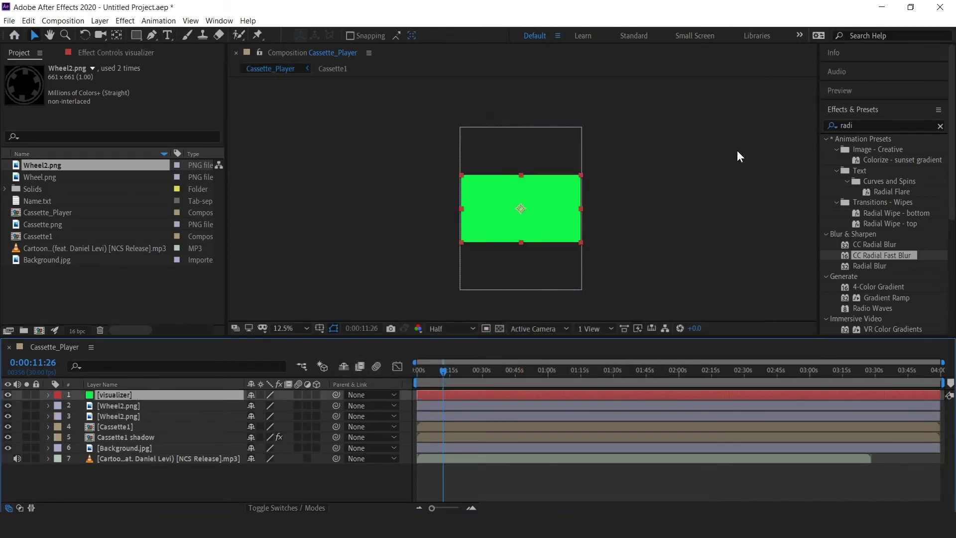
{"action": "left_click", "coordinate": [873, 125]}
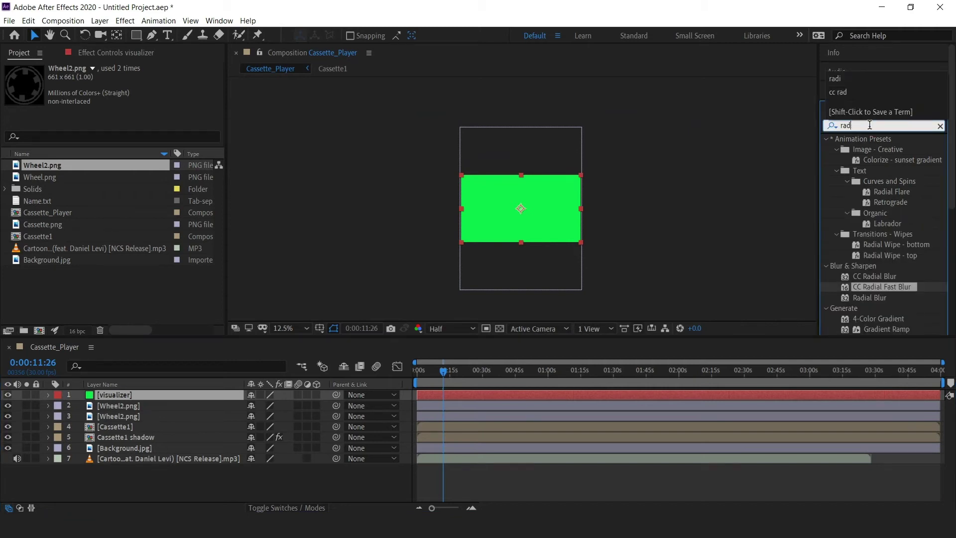
{"action": "key", "text": "BackSpace"}
{"action": "type", "text": "audio"}
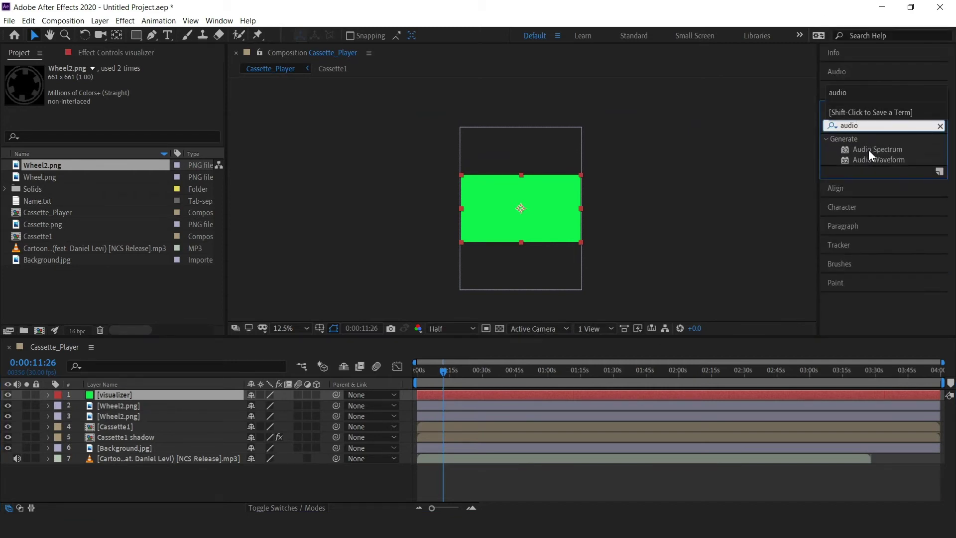
{"action": "left_click_drag", "start_coordinate": [869, 153], "coordinate": [527, 200]}
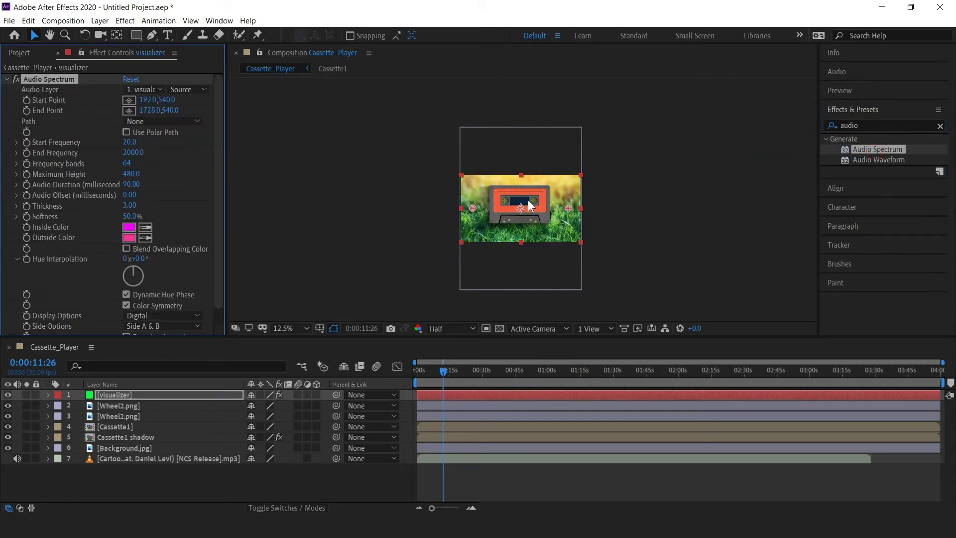
- Set the spectrum's Audio Layer to the song mp3 and sample cassette orange for Inside and Outside Color
{"action": "left_click", "coordinate": [139, 89]}
{"action": "left_click", "coordinate": [155, 192]}
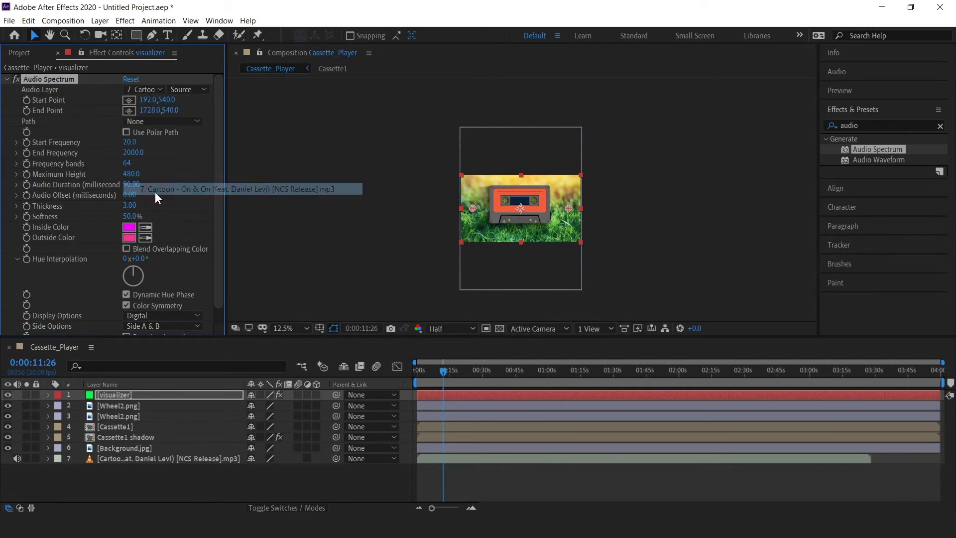
{"action": "scroll", "coordinate": [508, 168], "scroll_direction": "up", "scroll_amount": 4}
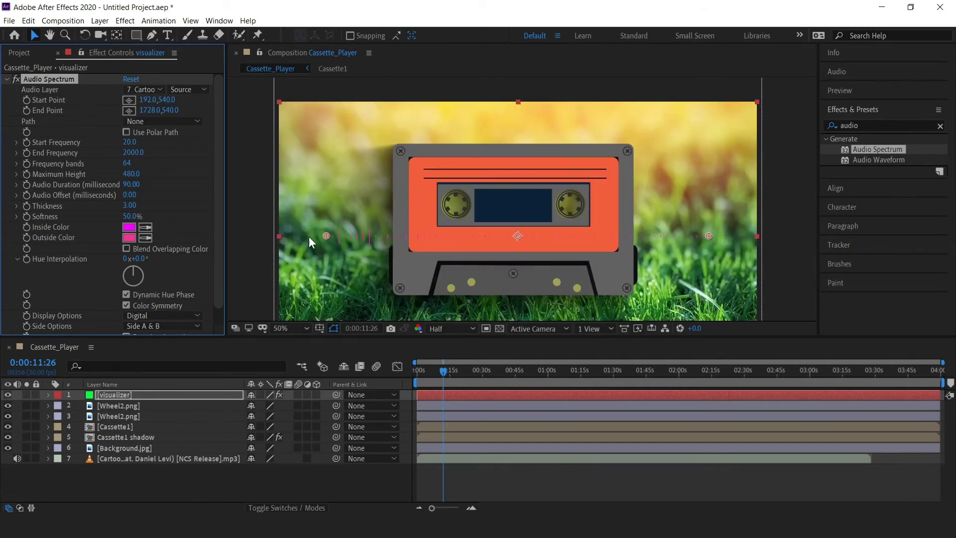
{"action": "left_click", "coordinate": [147, 227]}
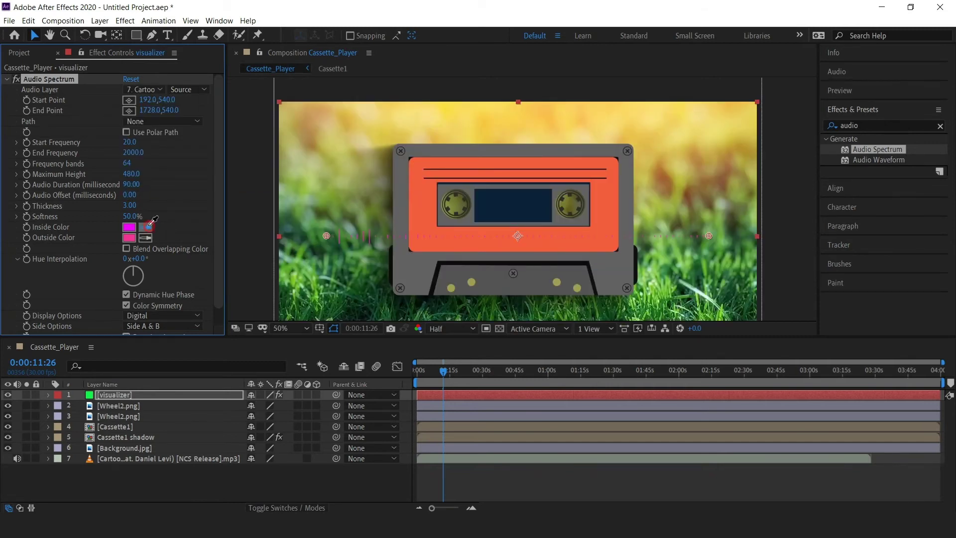
{"action": "left_click", "coordinate": [434, 247]}
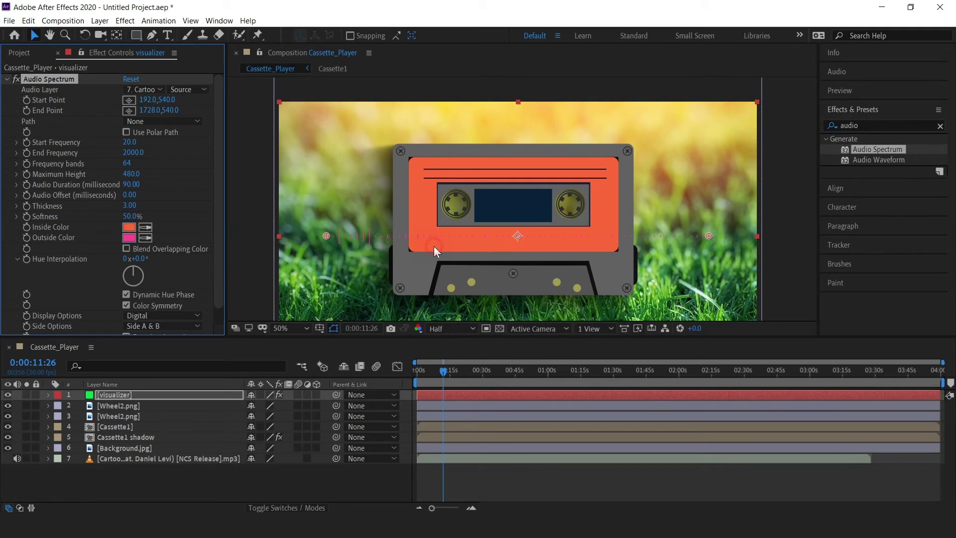
{"action": "left_click", "coordinate": [145, 238]}
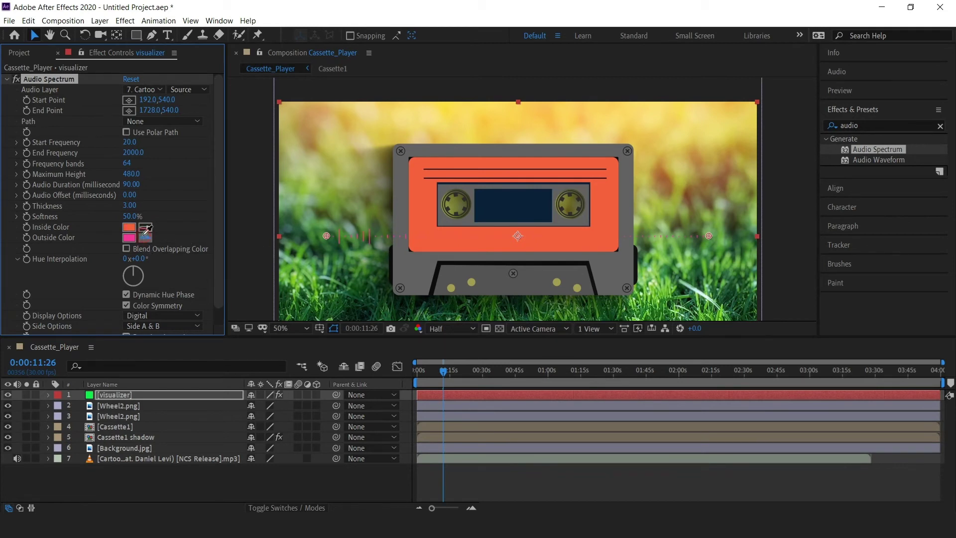
{"action": "left_click", "coordinate": [426, 209]}
{"action": "left_click", "coordinate": [148, 99]}
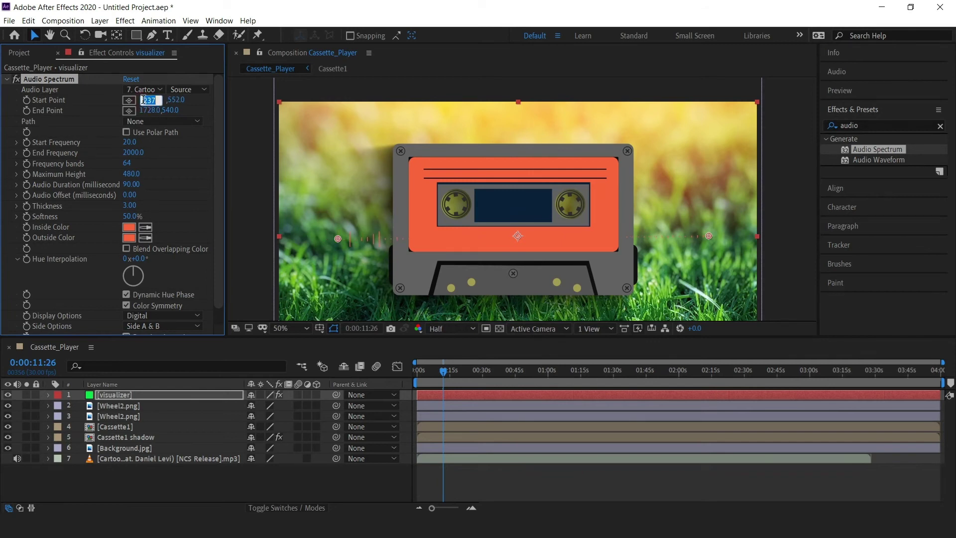
- Set the spectrum's Start Point to 796,414 and End Point to 1086,414
{"action": "type", "text": "796"}
{"action": "left_click", "coordinate": [175, 99]}
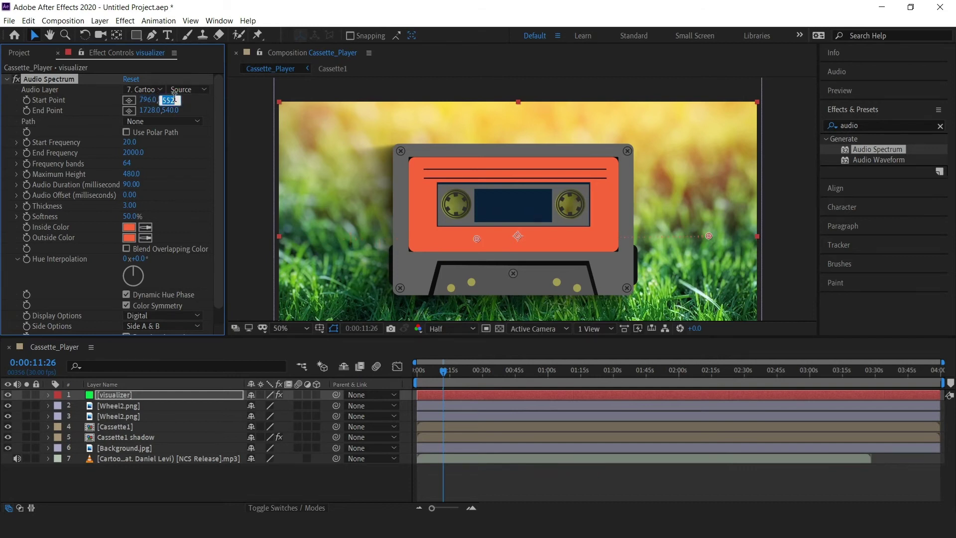
{"action": "type", "text": "414"}
{"action": "key", "text": "Return"}
{"action": "left_click", "coordinate": [147, 110]}
{"action": "type", "text": "1"}
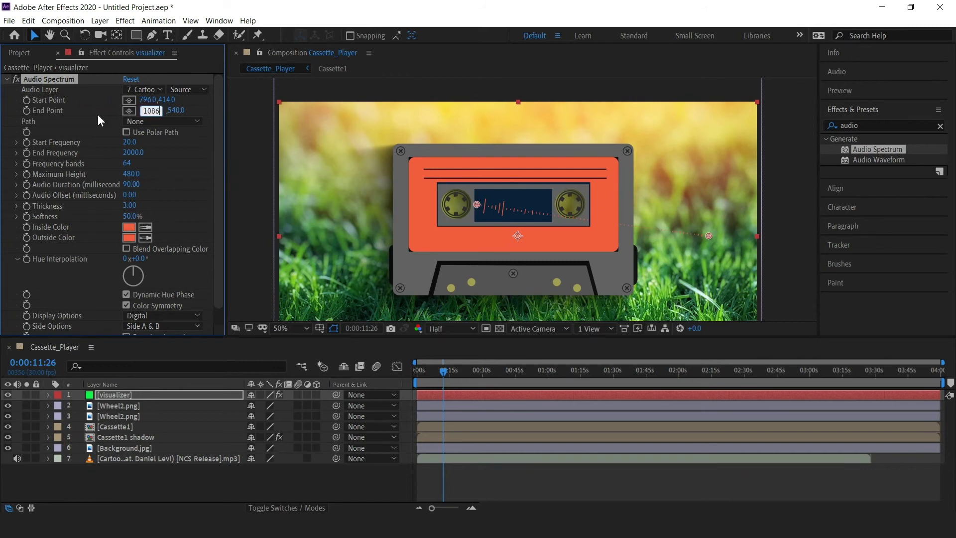
{"action": "type", "text": "086"}
{"action": "key", "text": "Return"}
{"action": "left_click", "coordinate": [172, 110]}
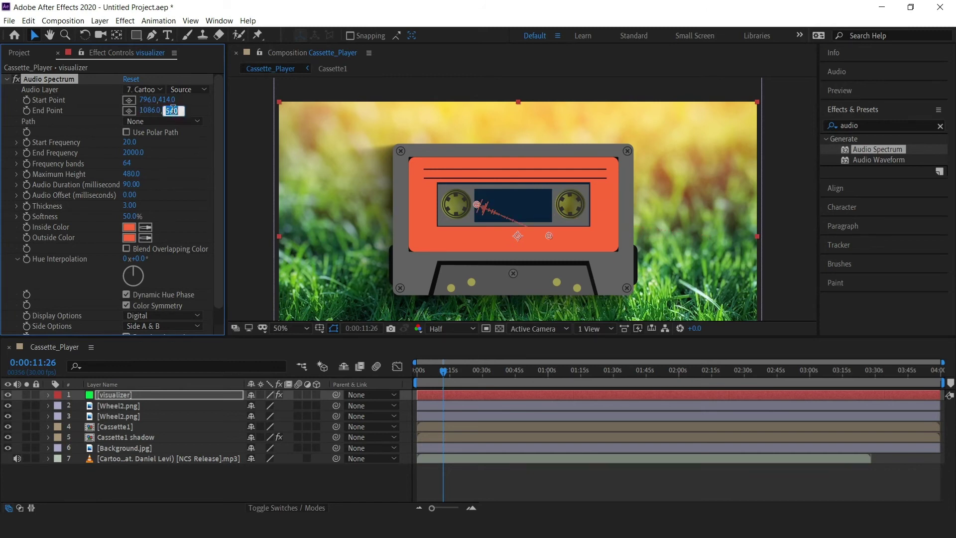
{"action": "type", "text": "414"}
{"action": "key", "text": "Return"}
- Set End Frequency to 200, Frequency bands to 45 and Maximum Height to 131
{"action": "scroll", "coordinate": [499, 196], "scroll_direction": "up", "scroll_amount": 2}
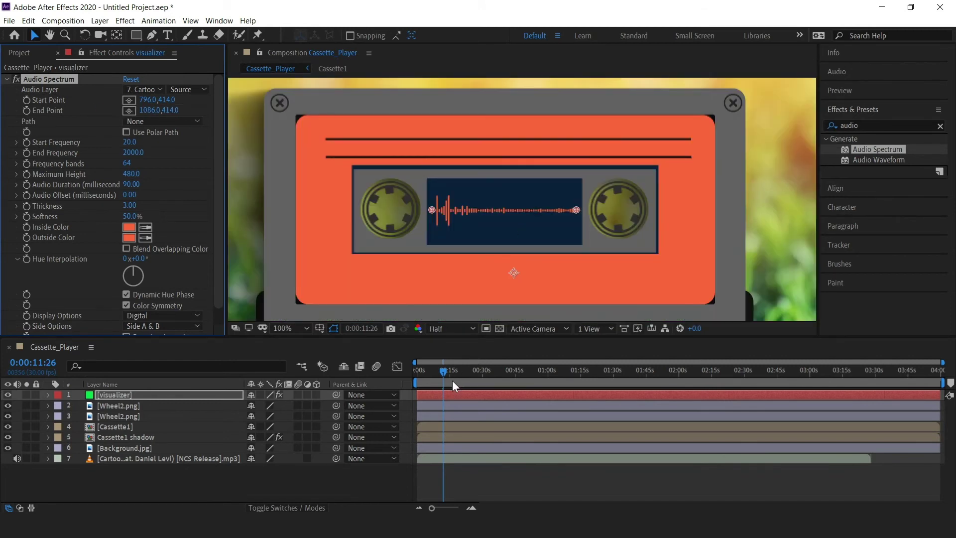
{"action": "left_click_drag", "start_coordinate": [444, 371], "coordinate": [523, 370]}
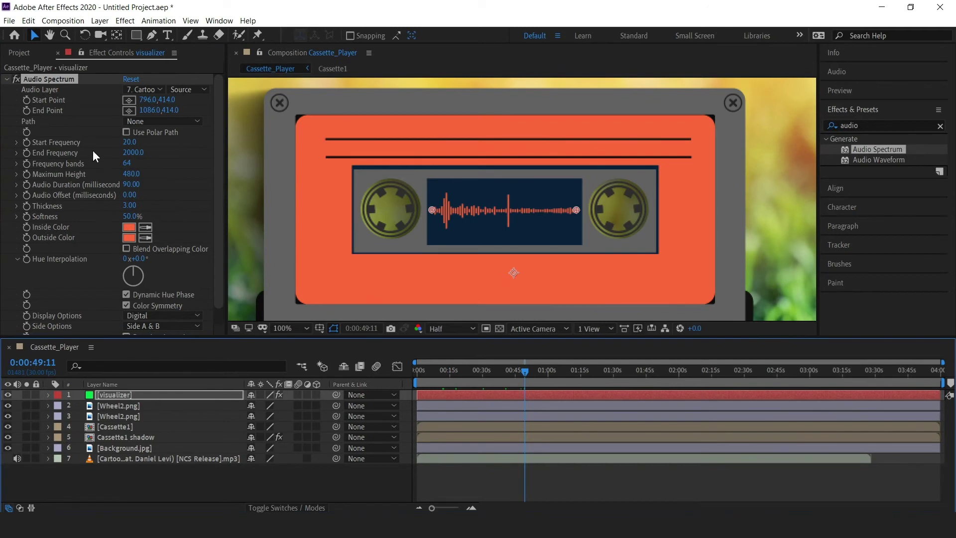
{"action": "left_click", "coordinate": [132, 153]}
{"action": "type", "text": "200"}
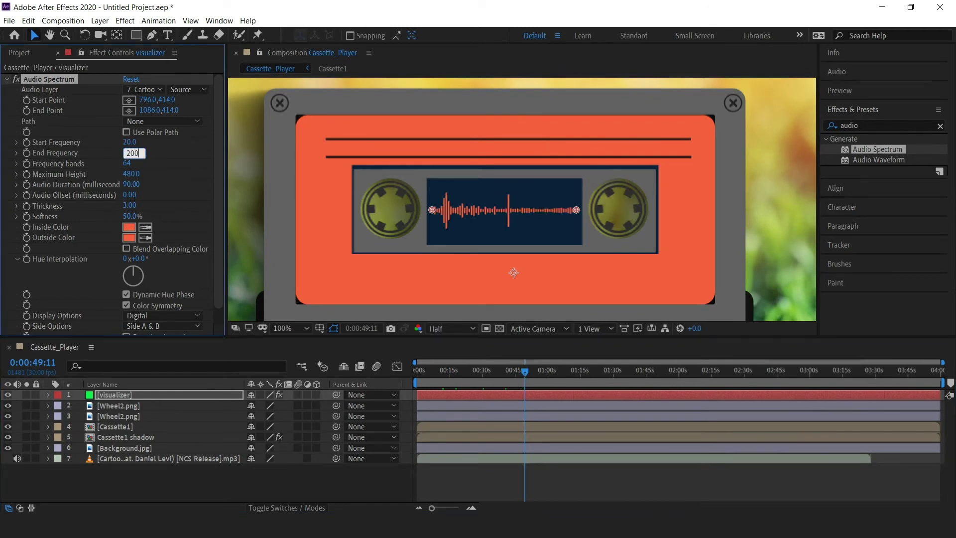
{"action": "left_click", "coordinate": [160, 153]}
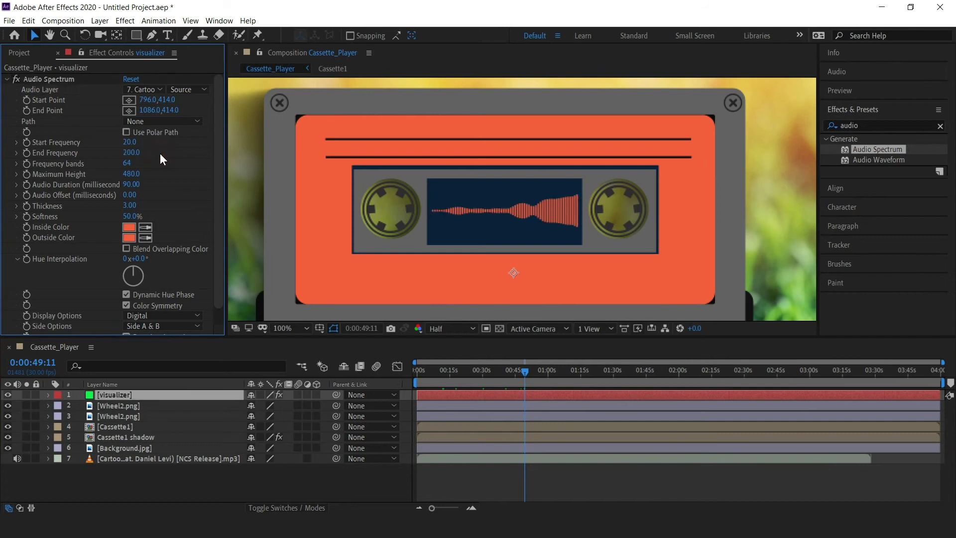
{"action": "left_click", "coordinate": [126, 165]}
{"action": "type", "text": "45"}
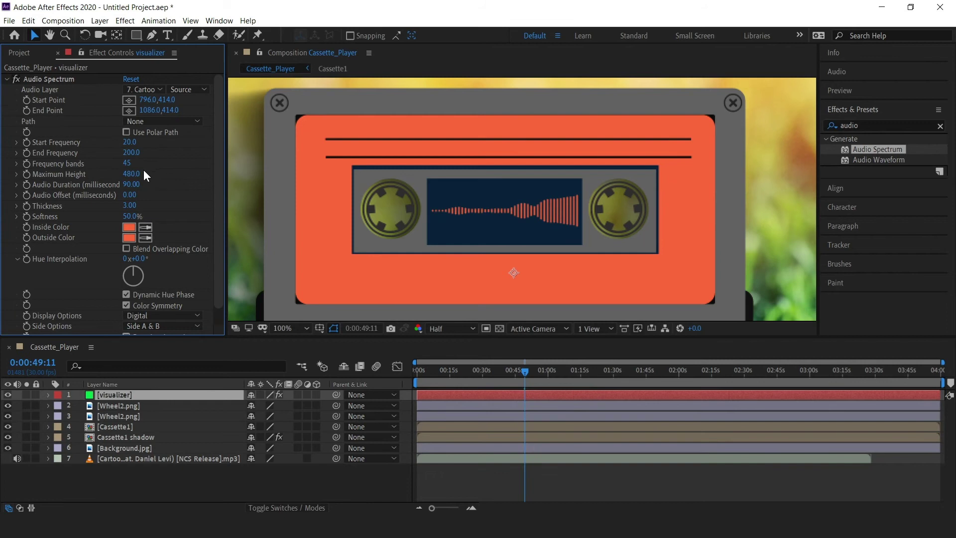
{"action": "left_click", "coordinate": [130, 174]}
{"action": "type", "text": "131"}
{"action": "key", "text": "Return"}
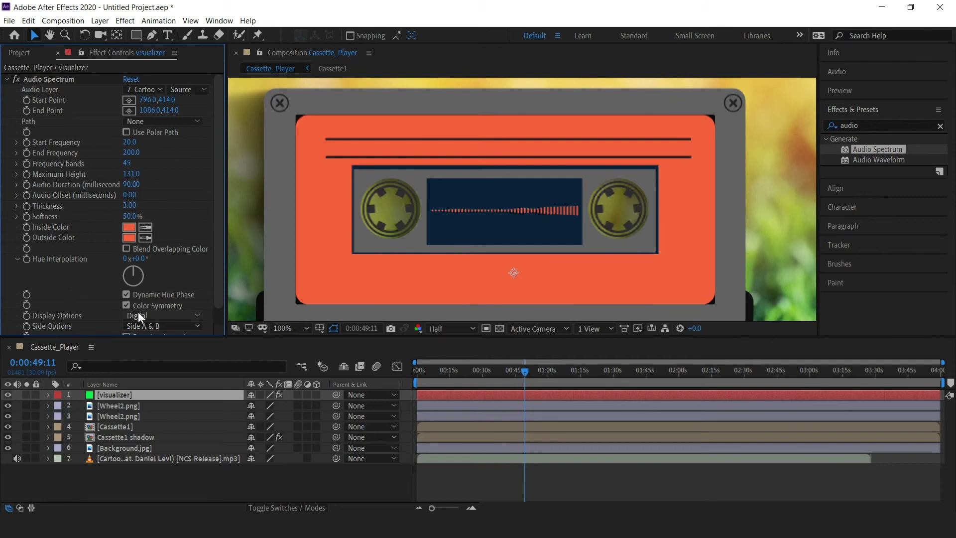
{"action": "scroll", "coordinate": [154, 203], "scroll_direction": "down", "scroll_amount": 1}
{"action": "scroll", "coordinate": [154, 203], "scroll_direction": "up", "scroll_amount": 1}
{"action": "left_click_drag", "start_coordinate": [520, 370], "coordinate": [555, 372]}
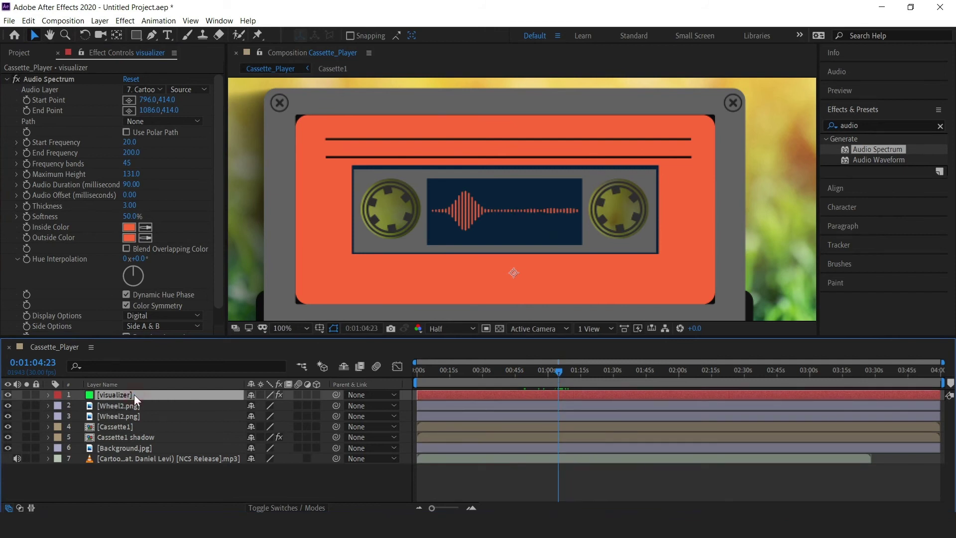
- Duplicate the visualizer layer and rename the copy 'visualizer A Dot'
{"action": "key", "text": "ctrl+d"}
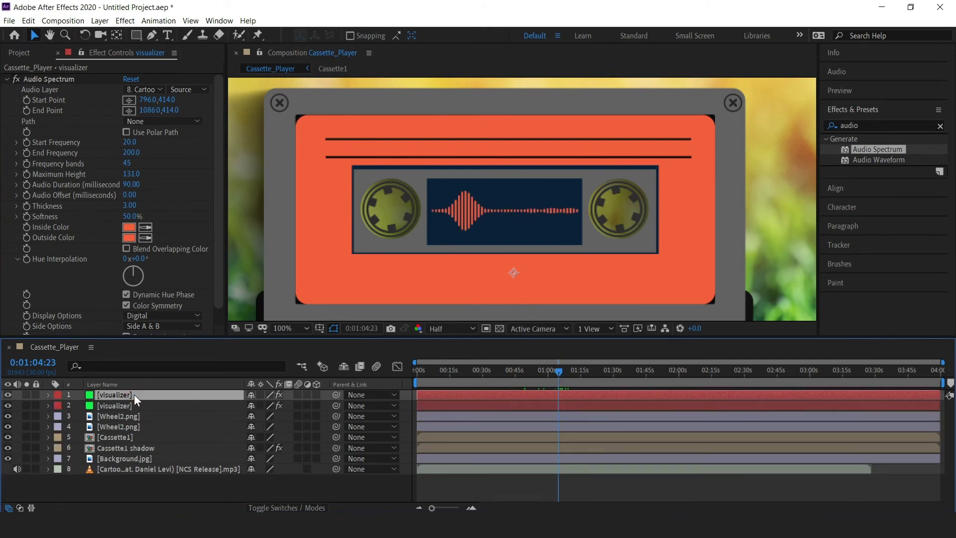
{"action": "key", "text": "Return"}
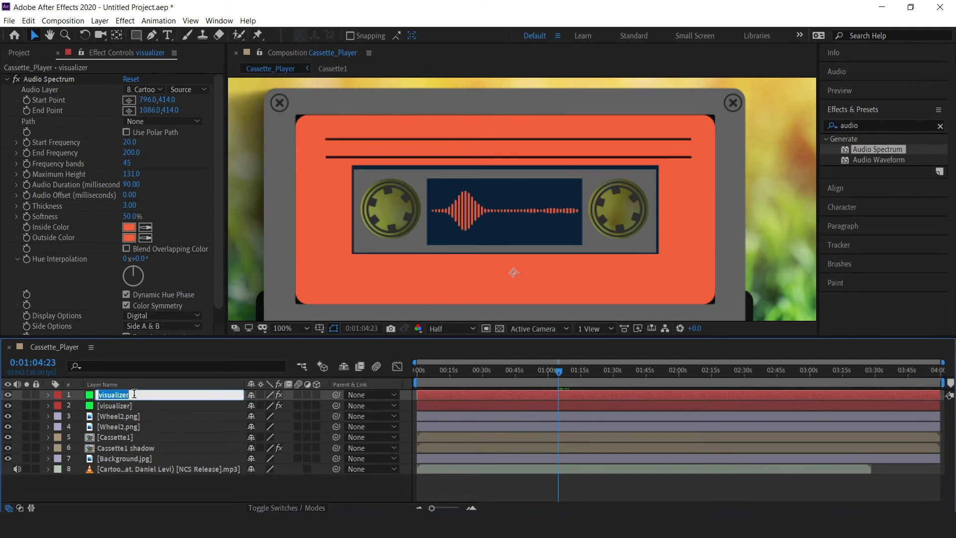
{"action": "left_click", "coordinate": [133, 395]}
{"action": "type", "text": "A Dot"}
{"action": "key", "text": "Return"}
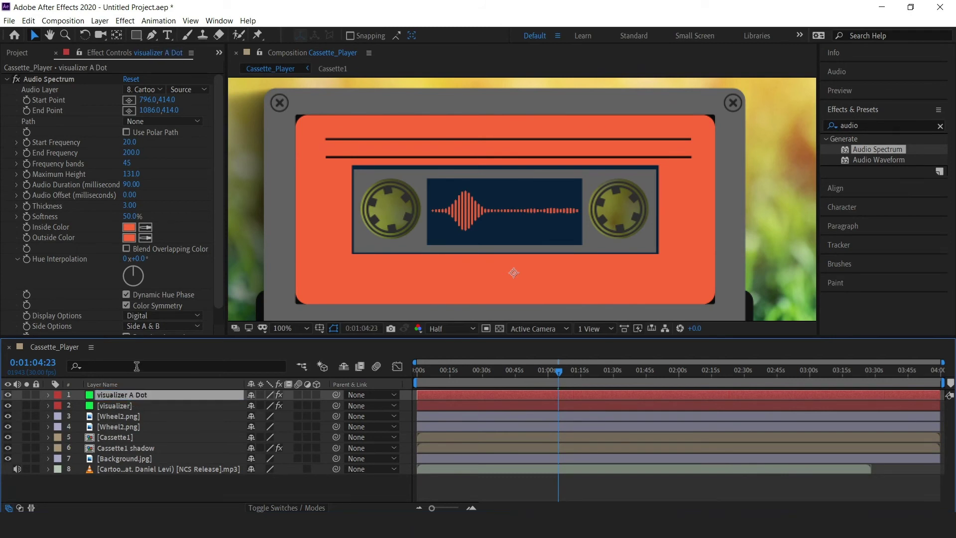
- Switch its Audio Spectrum display to Analog dots with Side A & B
{"action": "left_click", "coordinate": [134, 316]}
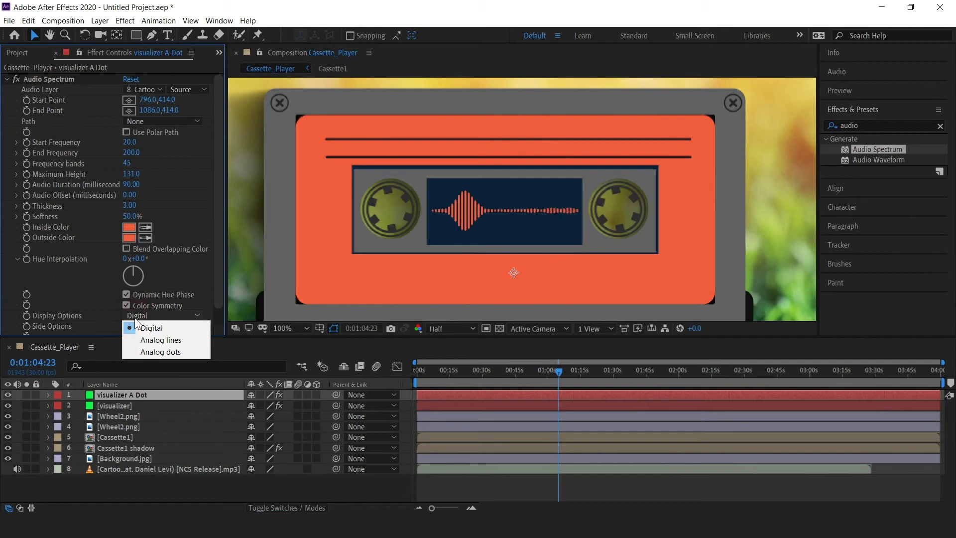
{"action": "left_click", "coordinate": [142, 351]}
{"action": "scroll", "coordinate": [160, 275], "scroll_direction": "down", "scroll_amount": 1}
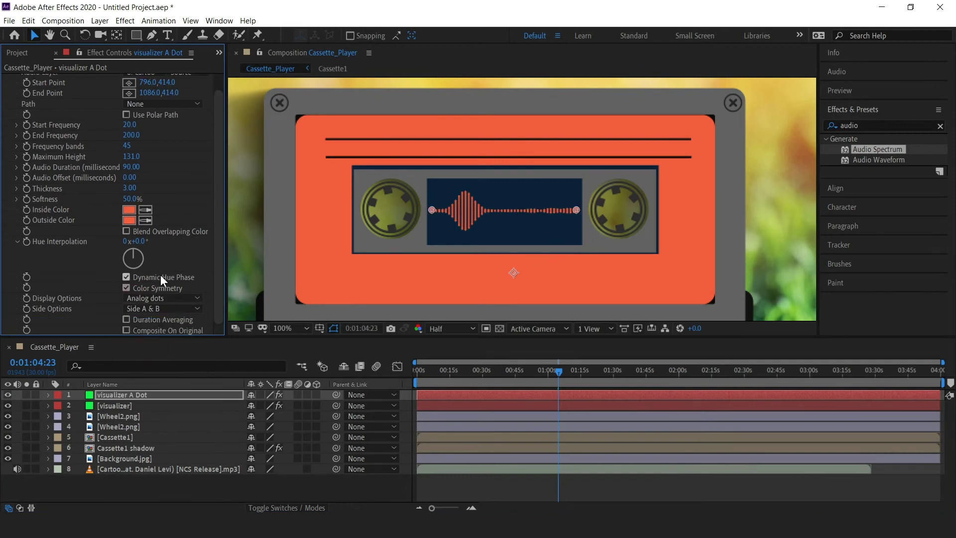
{"action": "left_click", "coordinate": [157, 308]}
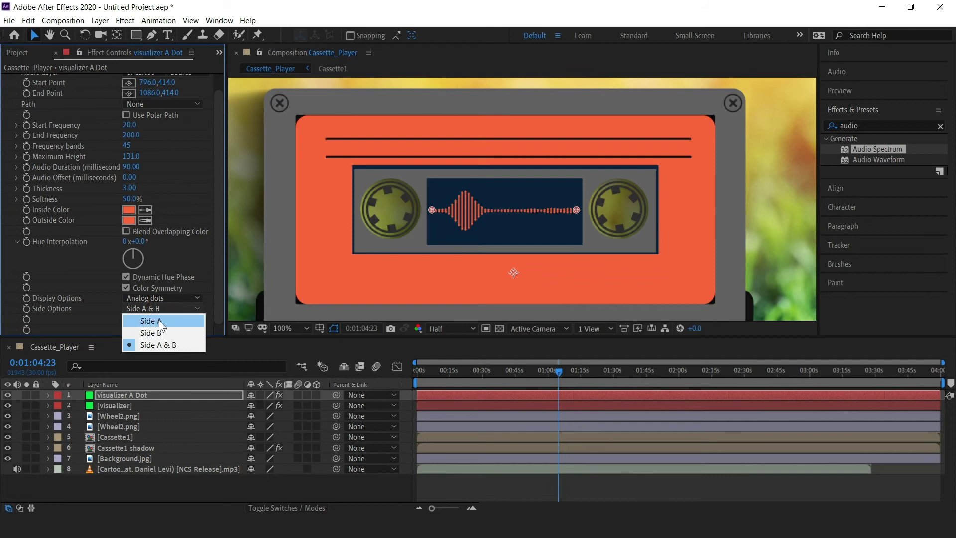
{"action": "left_click", "coordinate": [157, 343]}
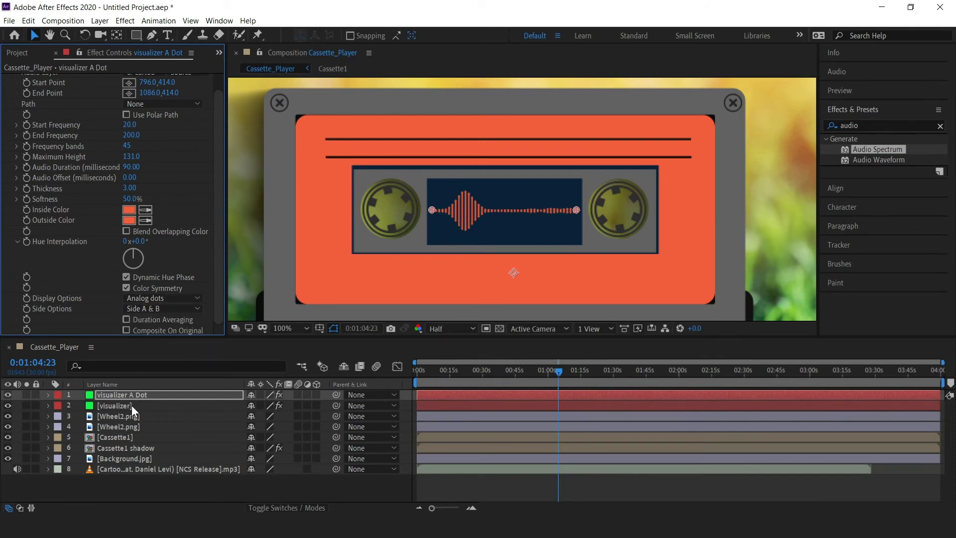
- Hide visualizer A Dot and compare Side B, Side A and Side A & B on the visualizer spectrum
{"action": "left_click", "coordinate": [8, 395]}
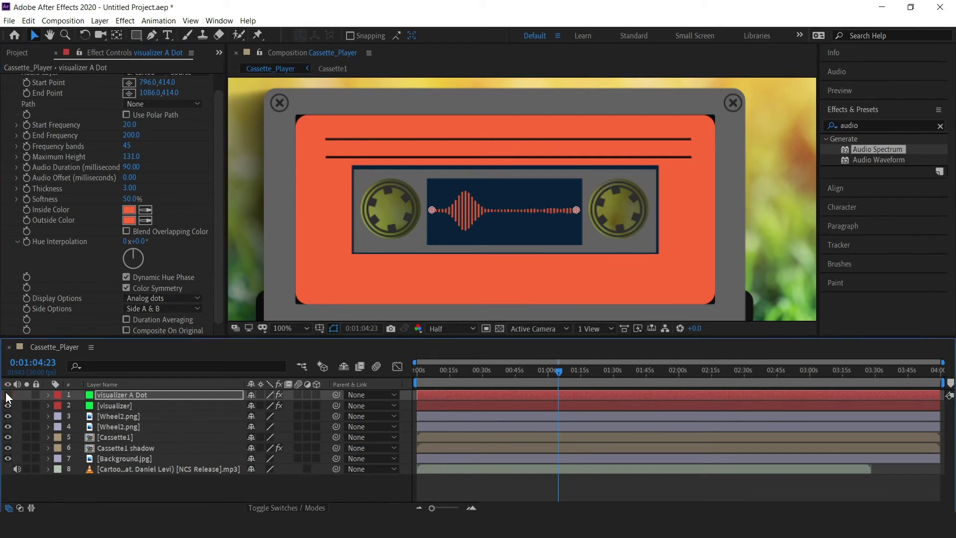
{"action": "left_click", "coordinate": [126, 408]}
{"action": "left_click", "coordinate": [162, 298]}
{"action": "left_click", "coordinate": [168, 283]}
{"action": "left_click", "coordinate": [155, 309]}
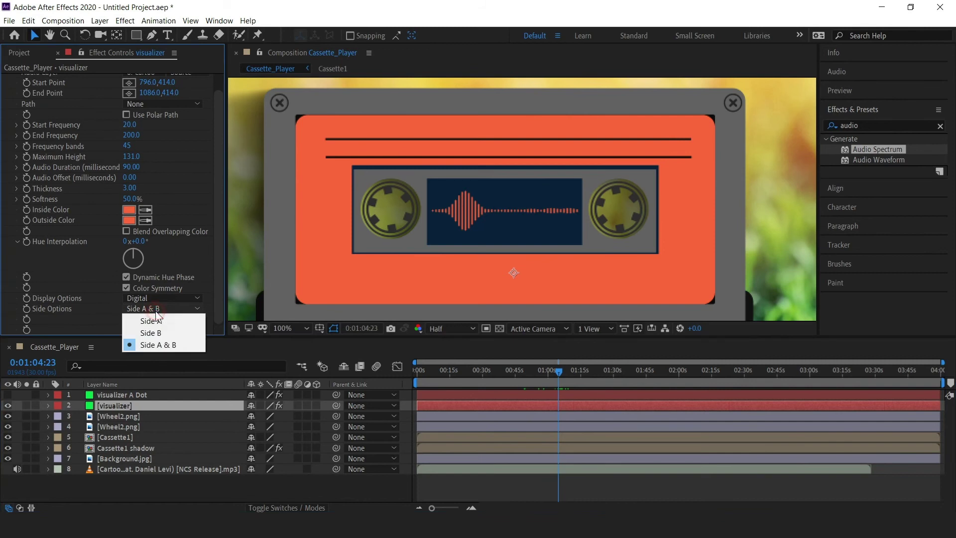
{"action": "left_click", "coordinate": [150, 333]}
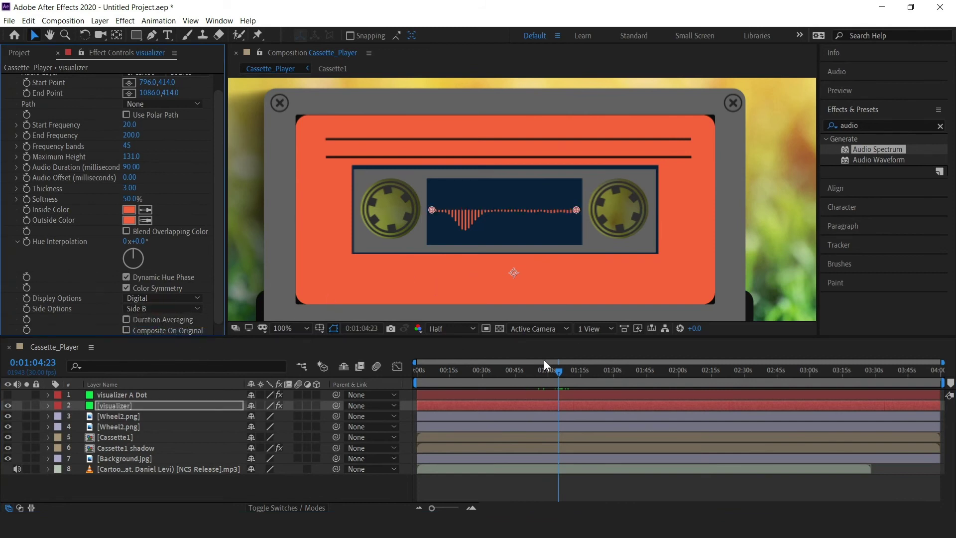
{"action": "left_click_drag", "start_coordinate": [557, 370], "coordinate": [605, 371]}
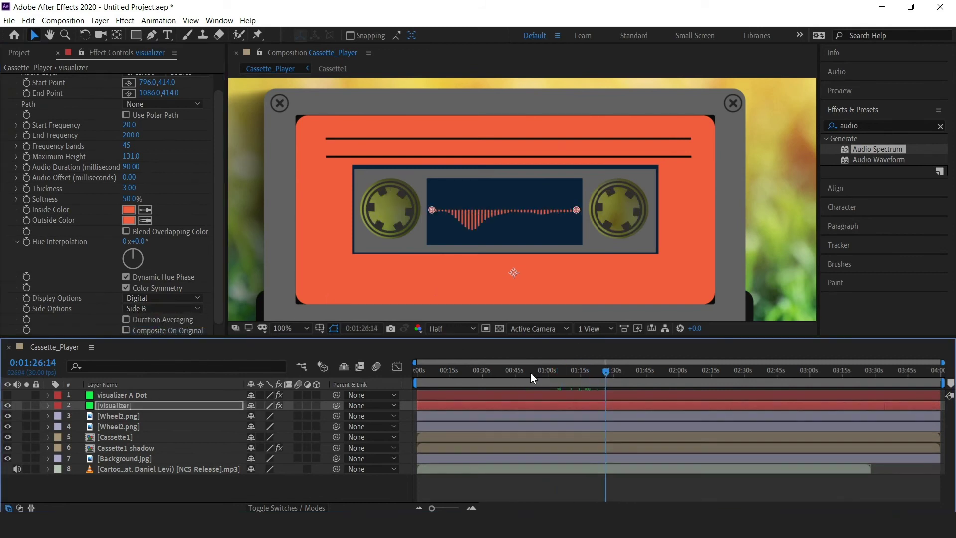
{"action": "left_click", "coordinate": [152, 308]}
{"action": "left_click", "coordinate": [150, 319]}
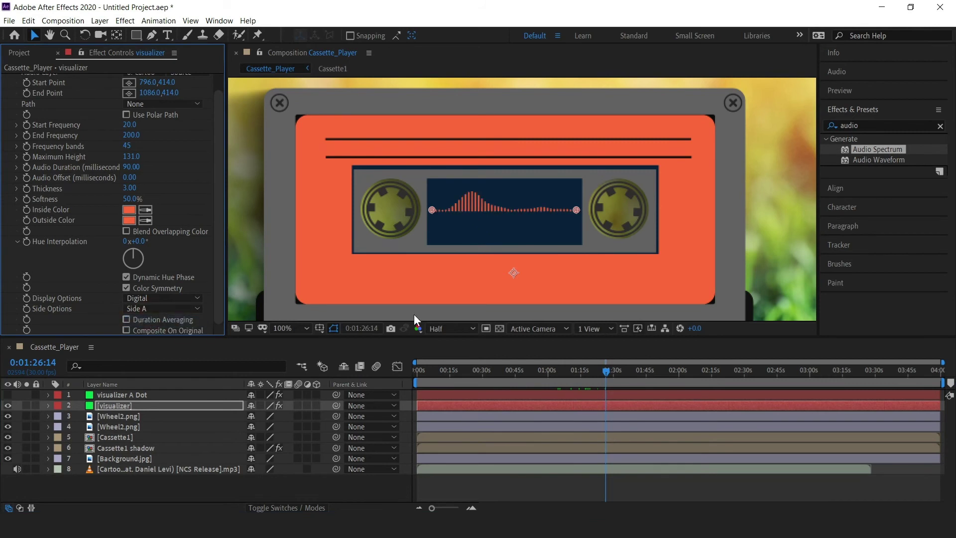
{"action": "mouse_move", "coordinate": [606, 372]}
{"action": "left_mouse_down"}
{"action": "mouse_move", "coordinate": [569, 374]}
{"action": "mouse_move", "coordinate": [589, 378]}
{"action": "left_mouse_up"}
{"action": "left_click", "coordinate": [143, 309]}
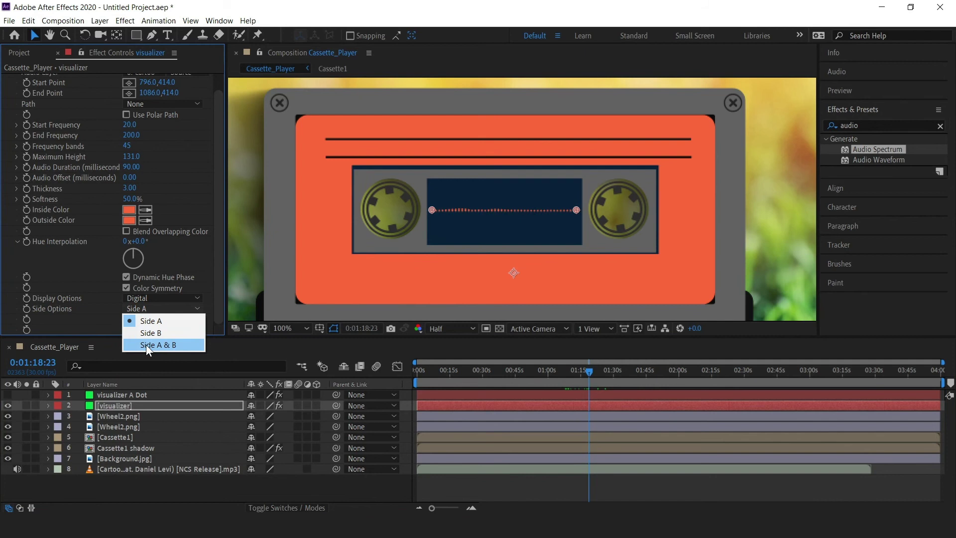
{"action": "left_click", "coordinate": [145, 345]}
{"action": "left_click_drag", "start_coordinate": [587, 371], "coordinate": [585, 372]}
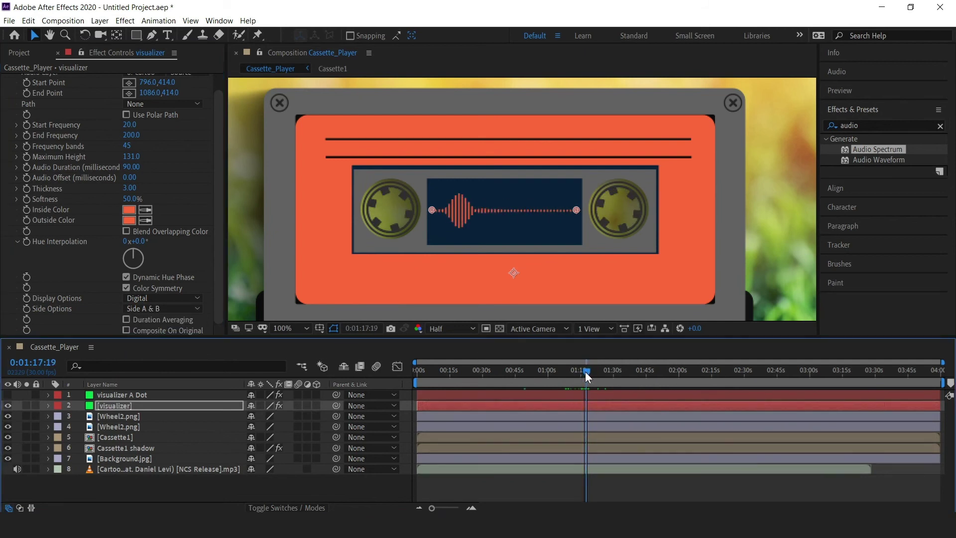
- Make visualizer A Dot visible again and set its Maximum Height to 144
{"action": "left_click", "coordinate": [111, 396]}
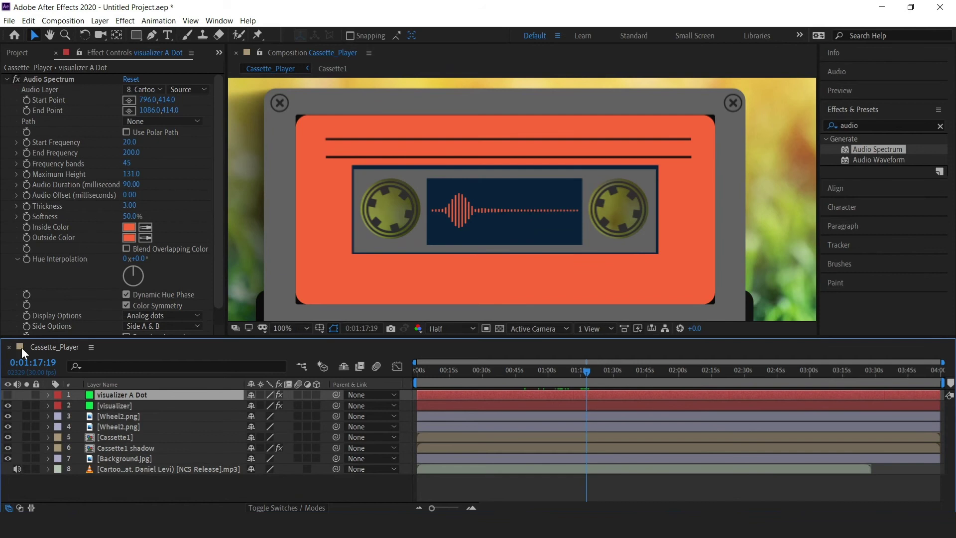
{"action": "left_click", "coordinate": [8, 395]}
{"action": "left_click", "coordinate": [129, 175]}
{"action": "type", "text": "144"}
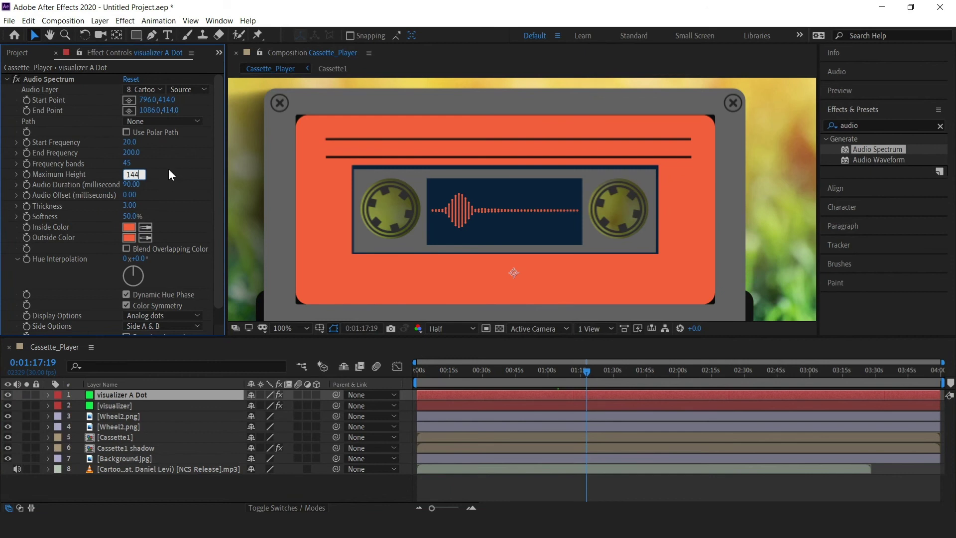
{"action": "left_click", "coordinate": [168, 169]}
{"action": "mouse_move", "coordinate": [588, 369]}
{"action": "left_mouse_down"}
{"action": "mouse_move", "coordinate": [535, 371]}
{"action": "mouse_move", "coordinate": [583, 371]}
{"action": "left_mouse_up"}
- Create a text layer on the cassette label and paste the title 'CARTOON - ON & ON' from Notepad
{"action": "left_click", "coordinate": [127, 485]}
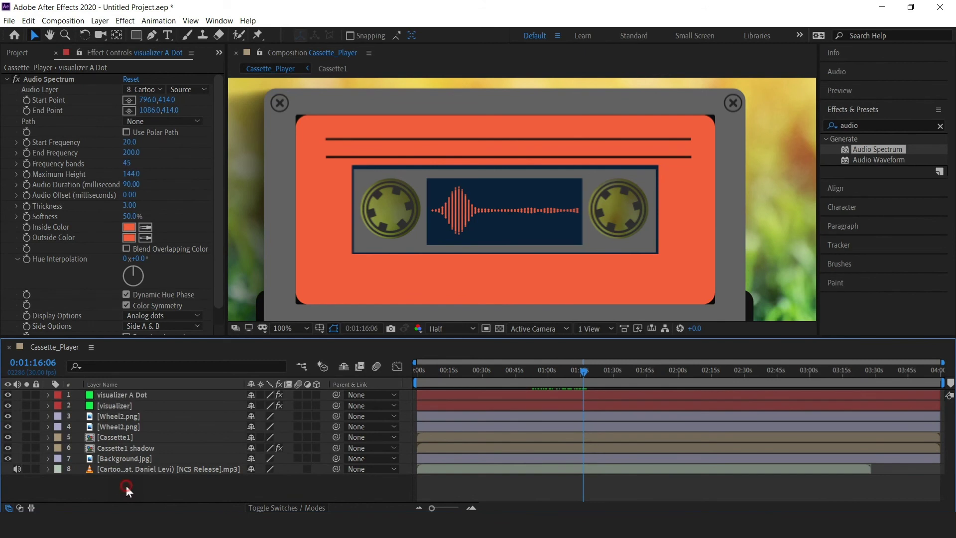
{"action": "left_click", "coordinate": [167, 35]}
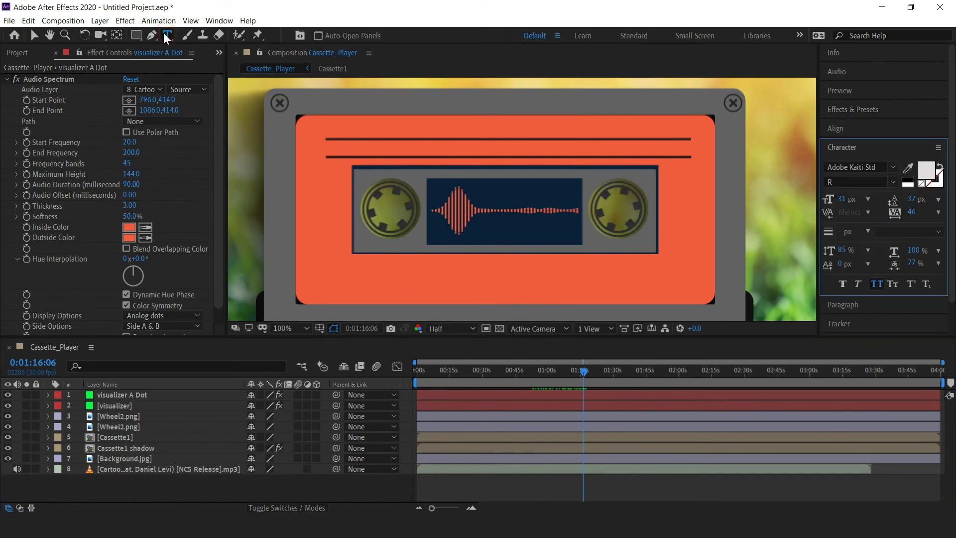
{"action": "left_click", "coordinate": [463, 134]}
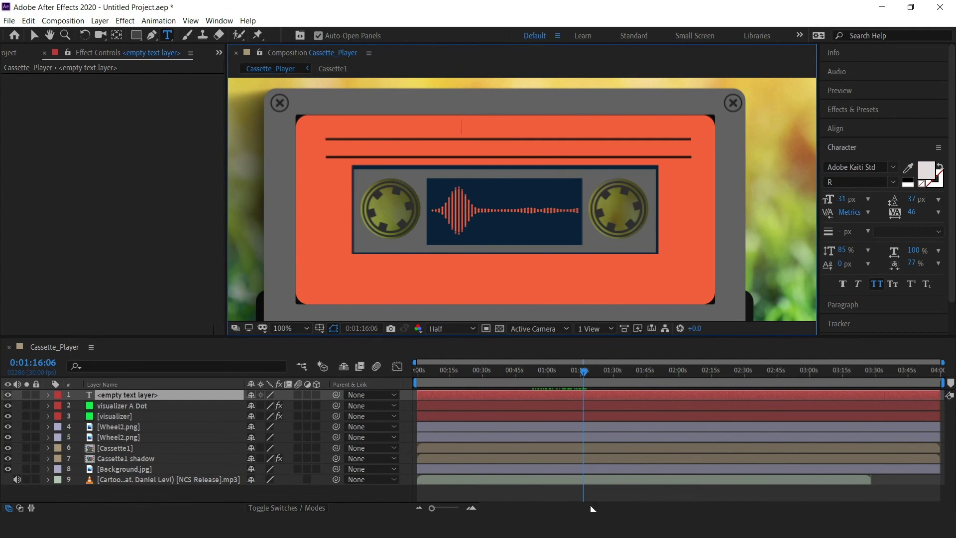
{"action": "key", "text": "alt+Tab"}
{"action": "left_click_drag", "start_coordinate": [103, 38], "coordinate": [3, 34]}
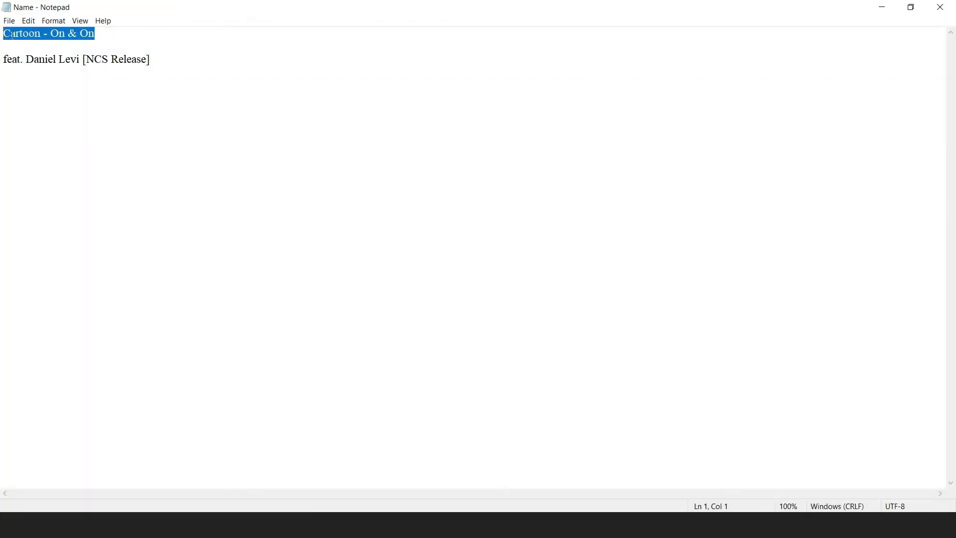
{"action": "right_click", "coordinate": [14, 34]}
{"action": "left_click", "coordinate": [35, 68]}
{"action": "key", "text": "alt+Tab"}
{"action": "right_click", "coordinate": [470, 127]}
{"action": "left_click", "coordinate": [496, 172]}
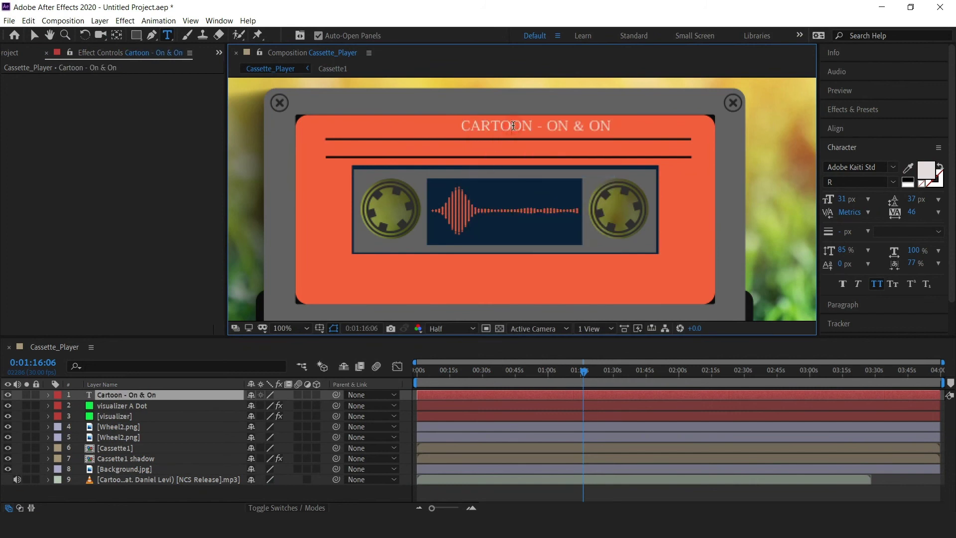
- Centre the title just above the top line of the cassette label
{"action": "left_click", "coordinate": [35, 35]}
{"action": "left_click_drag", "start_coordinate": [500, 128], "coordinate": [474, 132]}
{"action": "key", "text": "Left"}
{"action": "key", "text": "Left"}
{"action": "key", "text": "Left"}
{"action": "key", "text": "Left"}
{"action": "key", "text": "Left"}
{"action": "key", "text": "Left"}
{"action": "key", "text": "Left"}
{"action": "key", "text": "Left"}
{"action": "key", "text": "Left"}
{"action": "key", "text": "Left"}
{"action": "key", "text": "Left"}
{"action": "key", "text": "Left"}
{"action": "key", "text": "Left"}
{"action": "key", "text": "Left"}
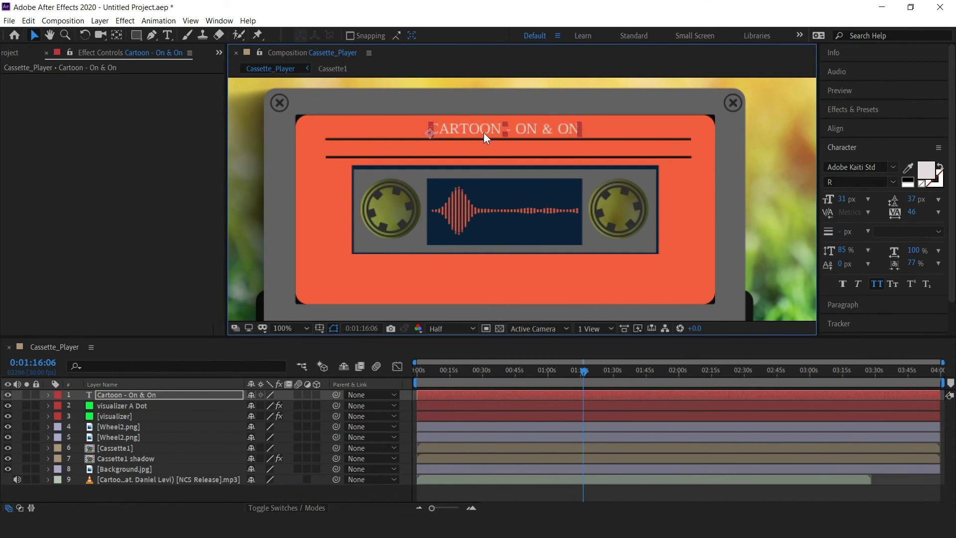
{"action": "left_click", "coordinate": [167, 35]}
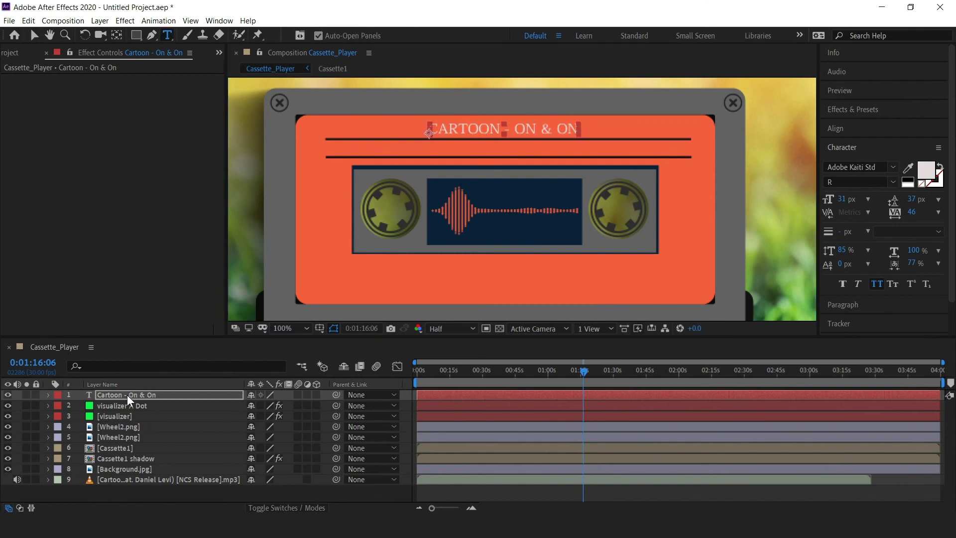
- Create a second text layer and paste the featured-artist credit line copied from Notepad
{"action": "left_click", "coordinate": [447, 146]}
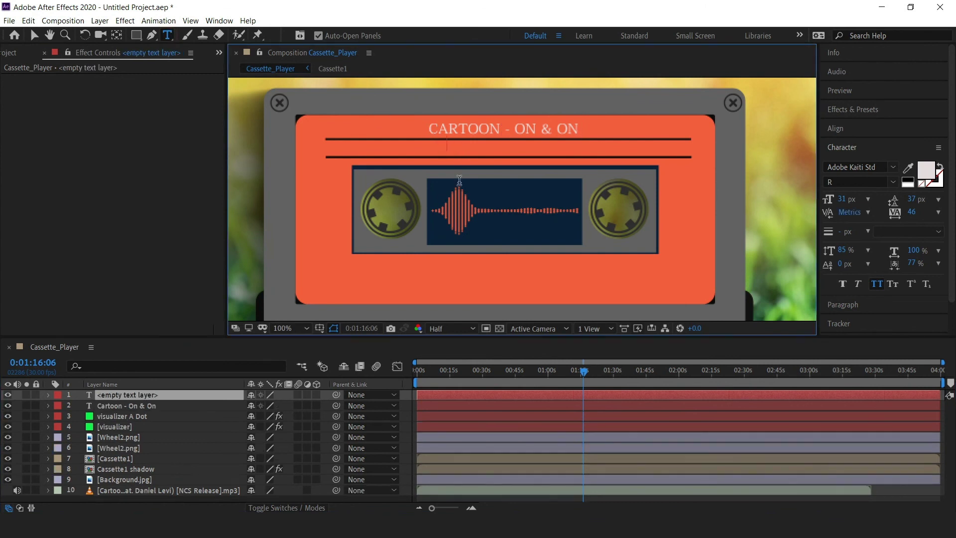
{"action": "key", "text": "alt+Tab"}
{"action": "left_click_drag", "start_coordinate": [169, 63], "coordinate": [3, 60]}
{"action": "right_click", "coordinate": [15, 58]}
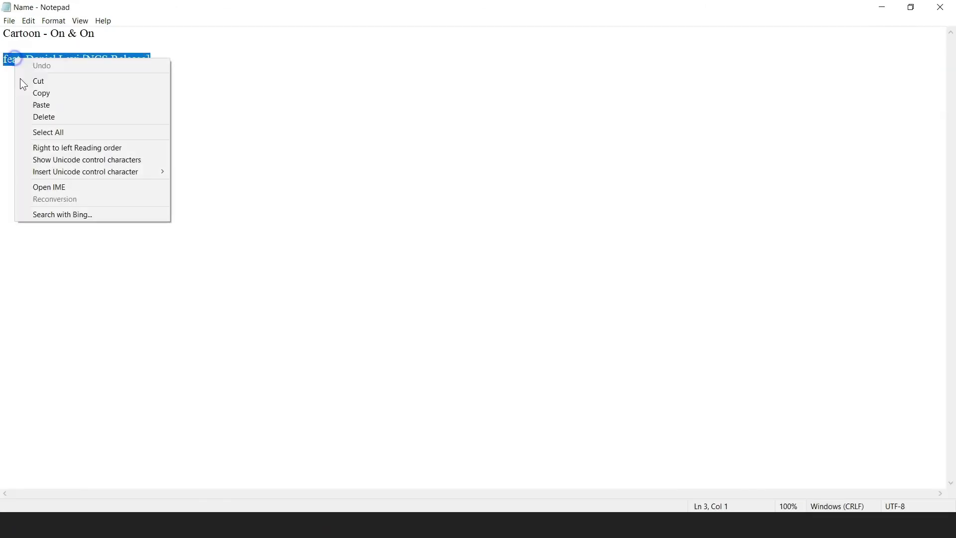
{"action": "left_click", "coordinate": [25, 93]}
{"action": "left_click", "coordinate": [185, 162]}
{"action": "key", "text": "alt+Tab"}
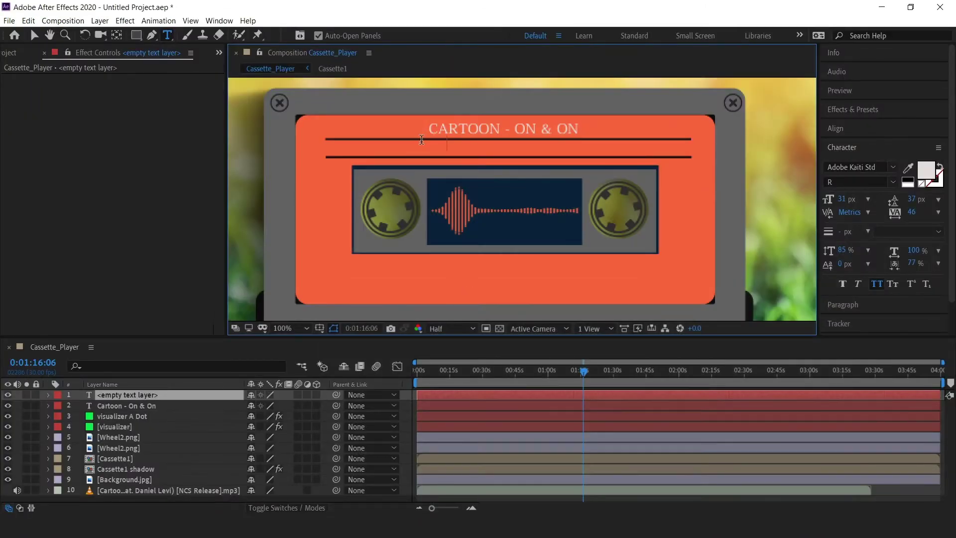
{"action": "right_click", "coordinate": [453, 146]}
{"action": "left_click", "coordinate": [474, 194]}
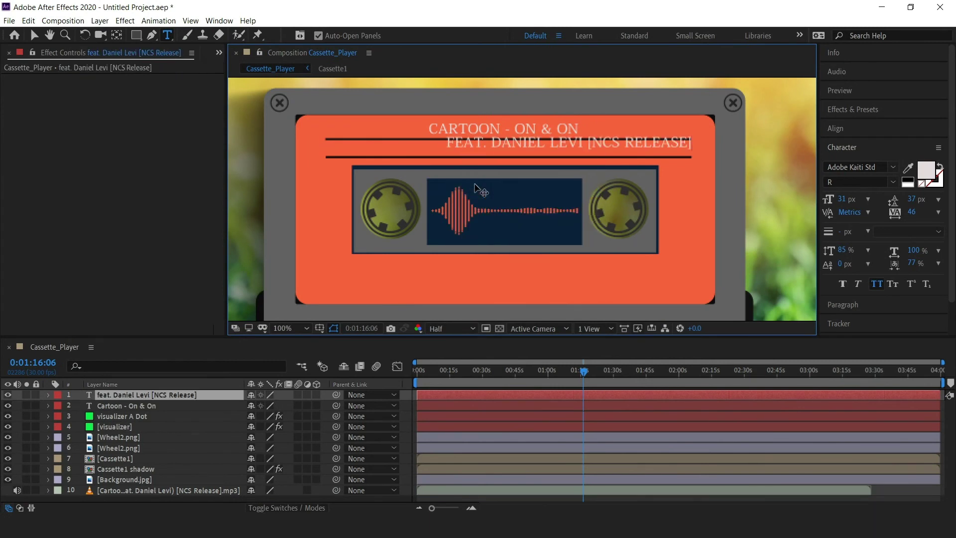
- Position the credit line between the two label lines, centred beneath the title
{"action": "left_click", "coordinate": [33, 34]}
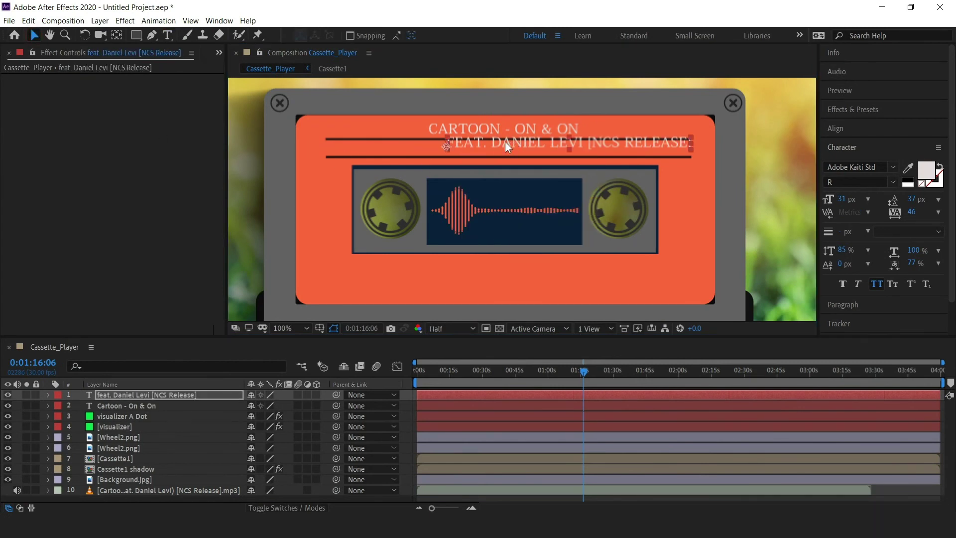
{"action": "left_click_drag", "start_coordinate": [509, 144], "coordinate": [452, 150]}
{"action": "key", "text": "Left"}
{"action": "key", "text": "Left"}
{"action": "key", "text": "Left"}
{"action": "key", "text": "Left"}
{"action": "key", "text": "Left"}
{"action": "key", "text": "Up"}
{"action": "key", "text": "Up"}
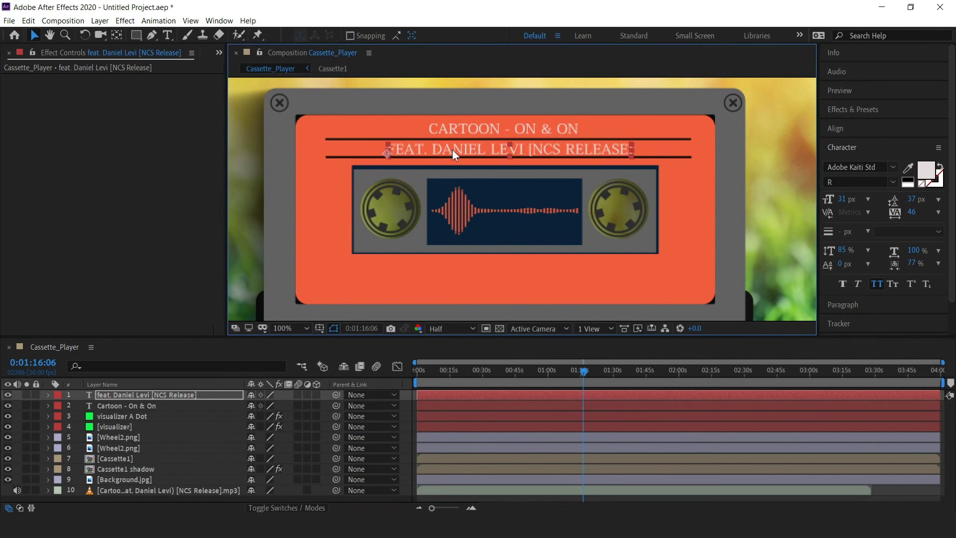
{"action": "key", "text": "Up"}
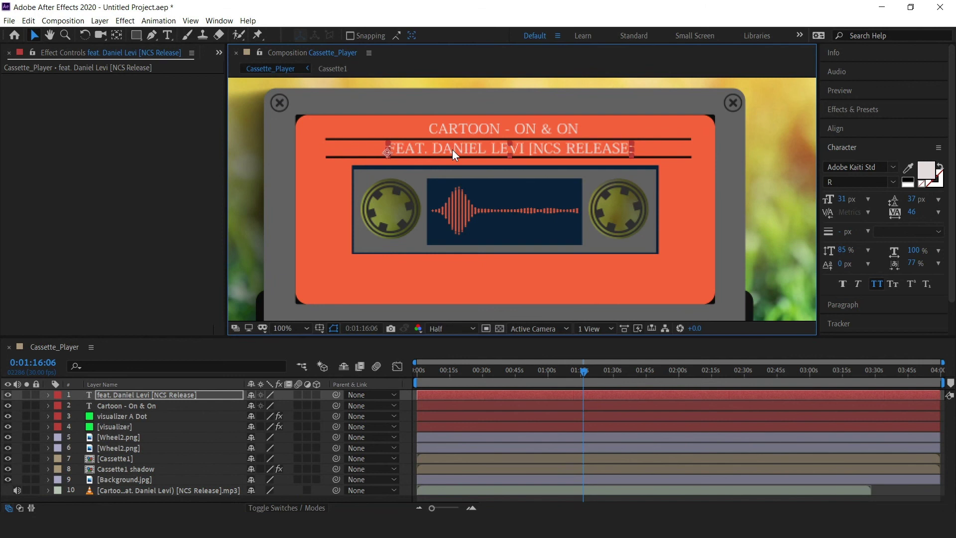
{"action": "key", "text": "Left"}
{"action": "key", "text": "Right"}
{"action": "left_click", "coordinate": [343, 175]}
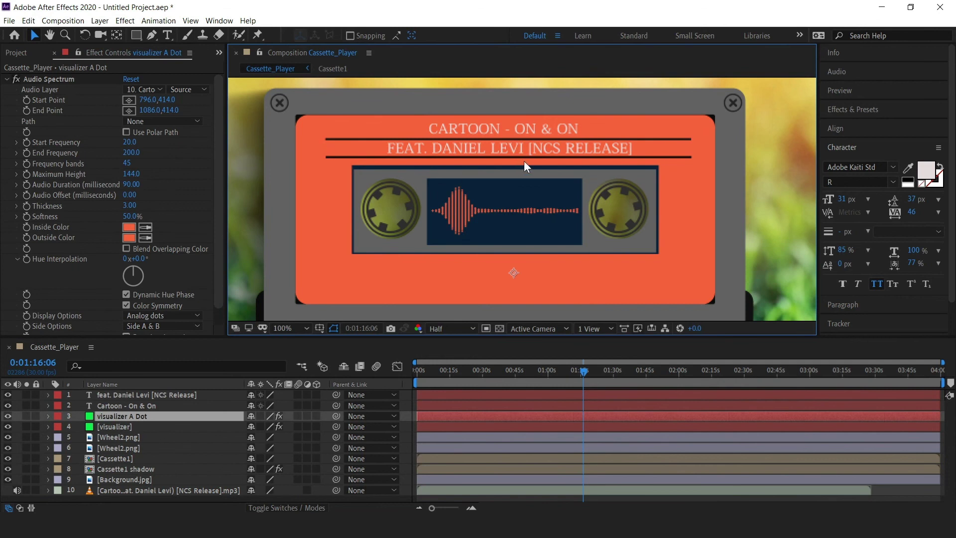
{"action": "scroll", "coordinate": [548, 300], "scroll_direction": "down", "scroll_amount": 2}
{"action": "left_click_drag", "start_coordinate": [503, 374], "coordinate": [578, 382]}
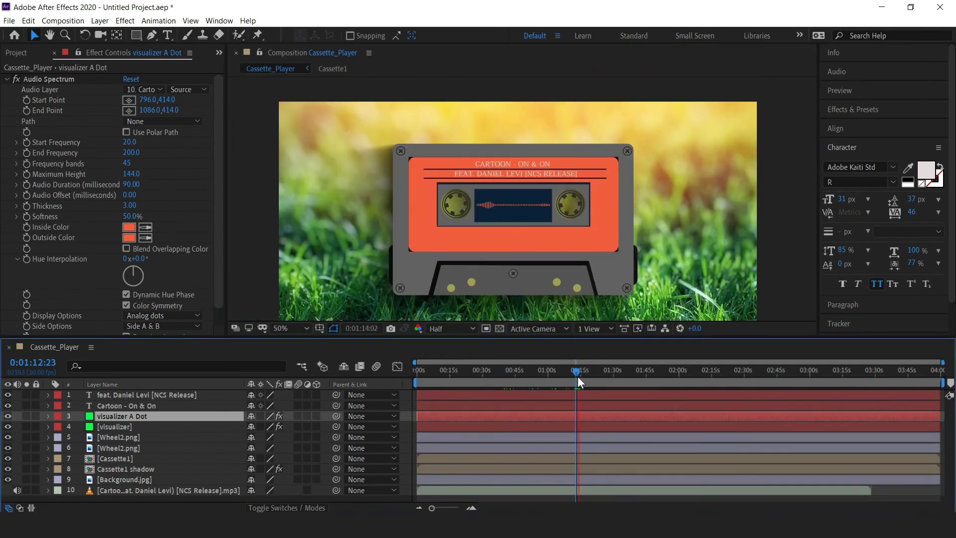